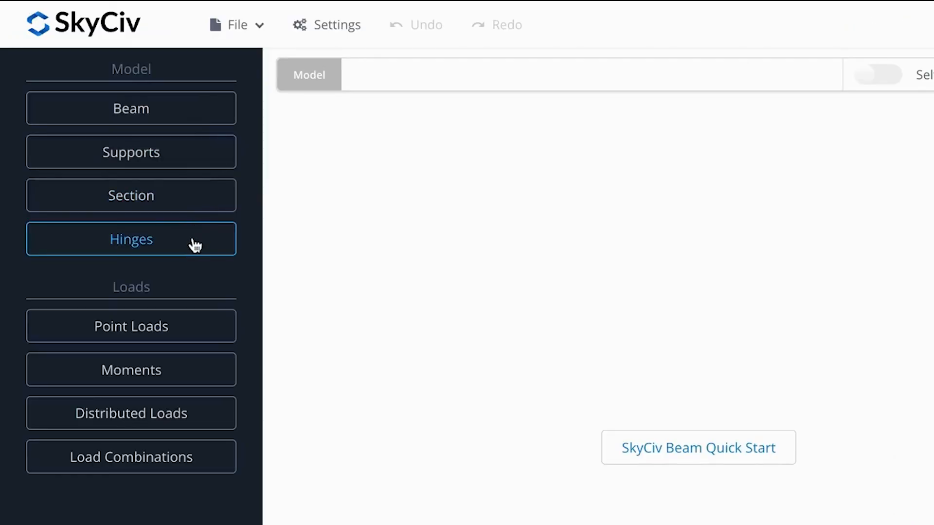
Step: Add a beam with a length of 5 m to the empty model
left_click(185, 124)
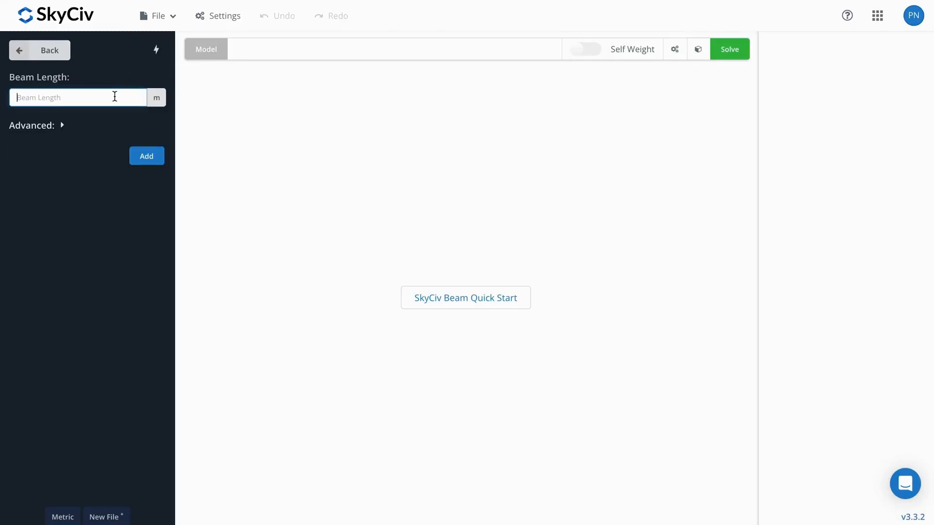
type("5")
left_click(148, 160)
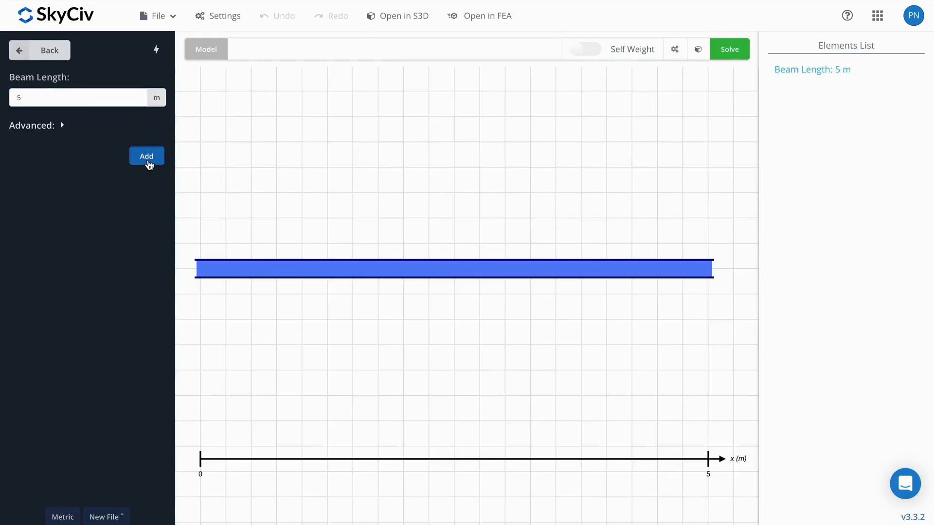
left_click(50, 50)
Step: Assign the beam a 203.2 mm deep Structural Steel I-Shape section from the Section Builder's shape templates
left_click(76, 126)
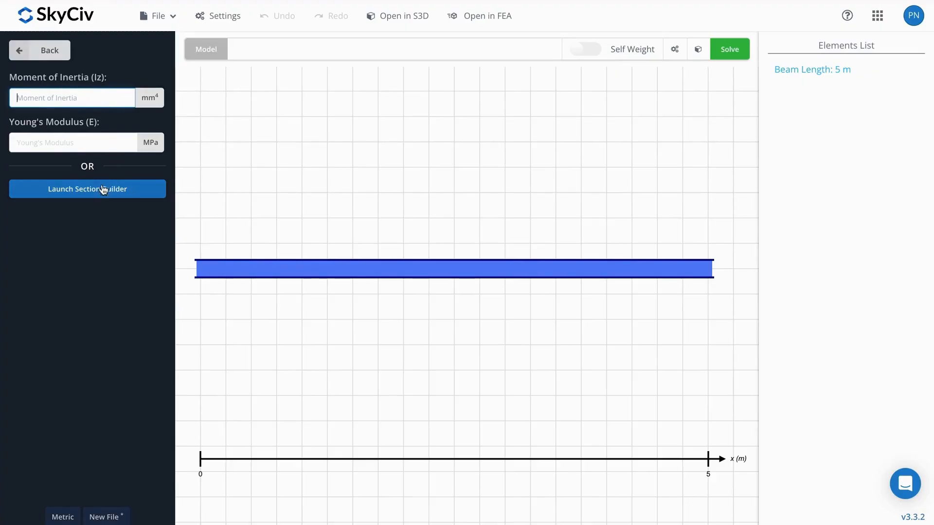
left_click(141, 195)
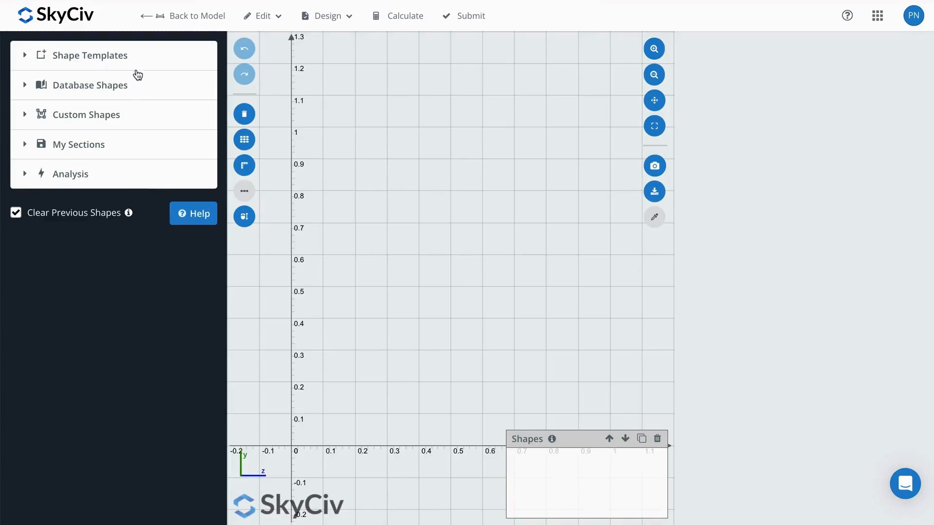
left_click(124, 65)
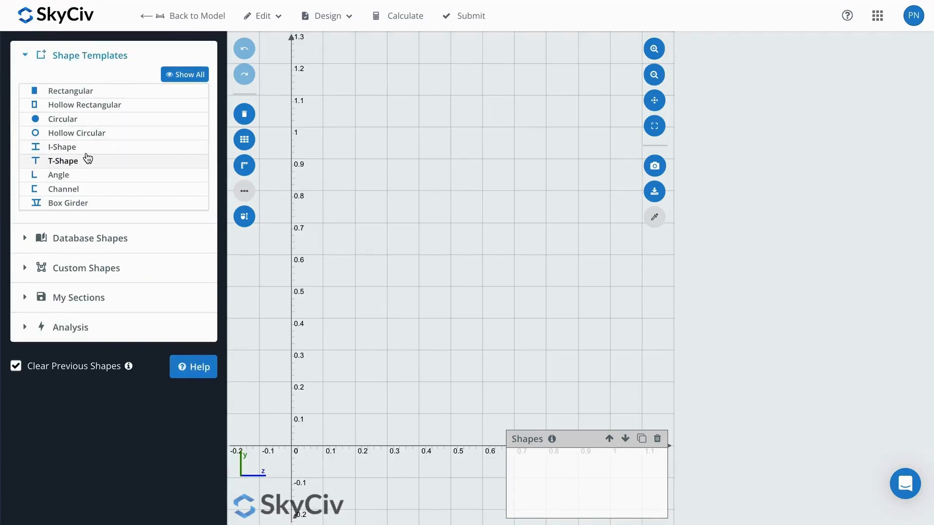
left_click(86, 152)
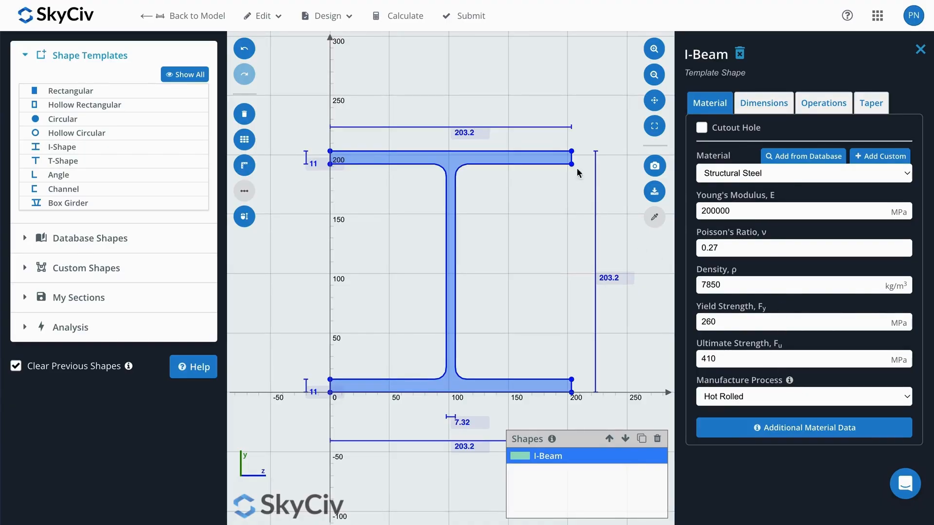
left_click(469, 27)
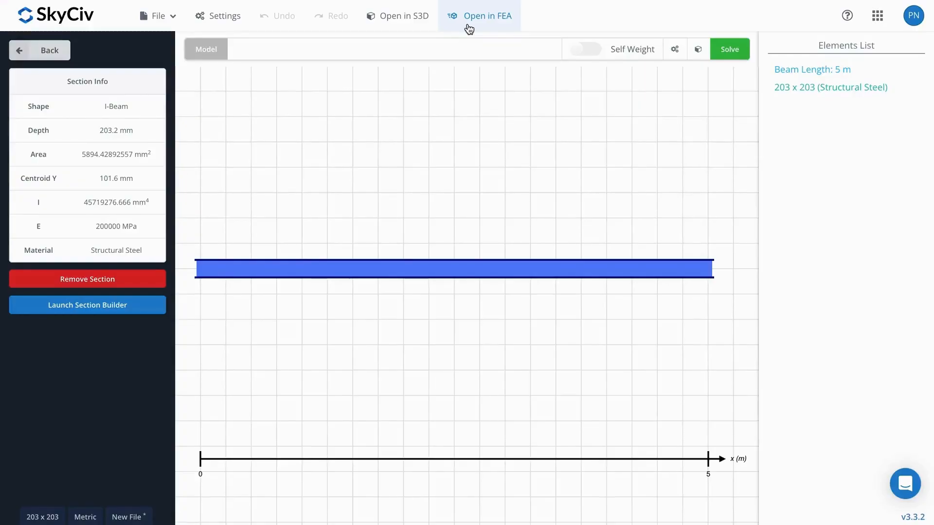
left_click(35, 50)
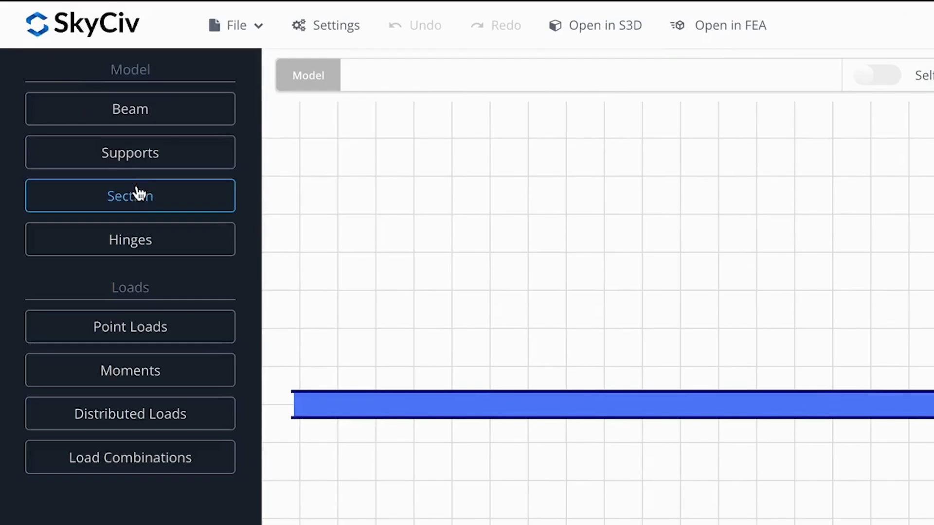
Step: Add a fixed support at the left end of the beam
left_click(146, 163)
left_click(168, 175)
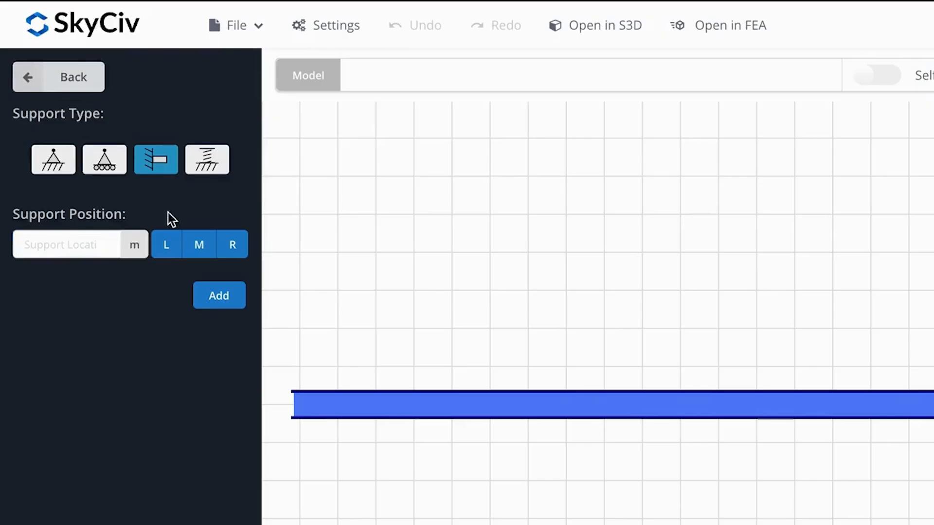
left_click(166, 243)
left_click(213, 300)
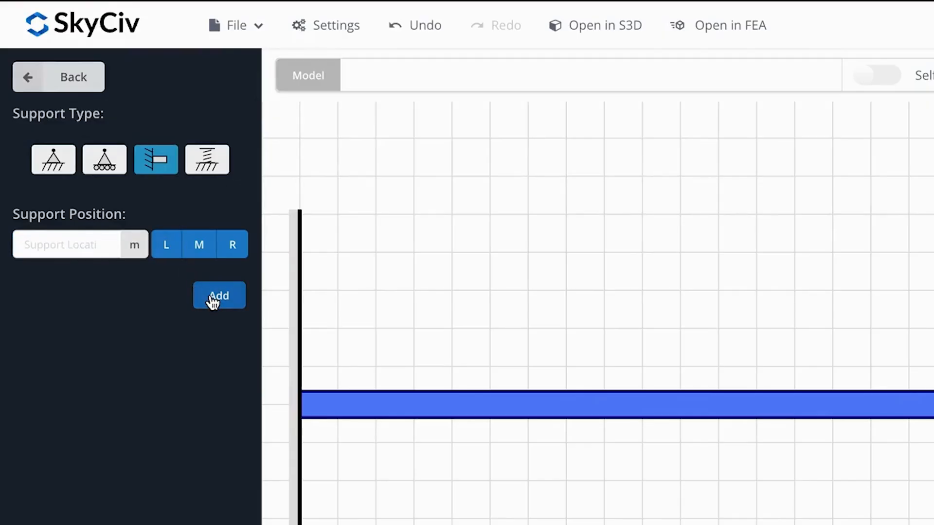
Step: Add a pinned support at the right end of the beam
left_click(72, 171)
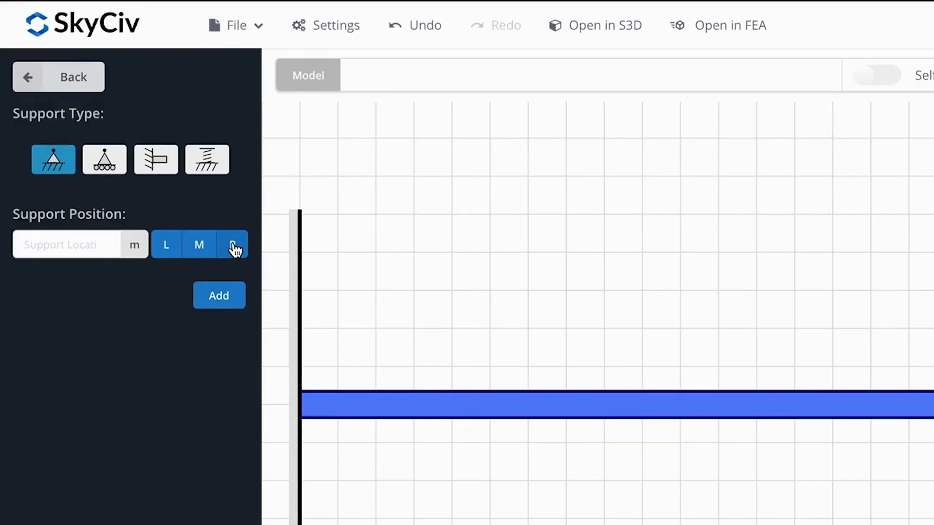
left_click(234, 246)
left_click(231, 298)
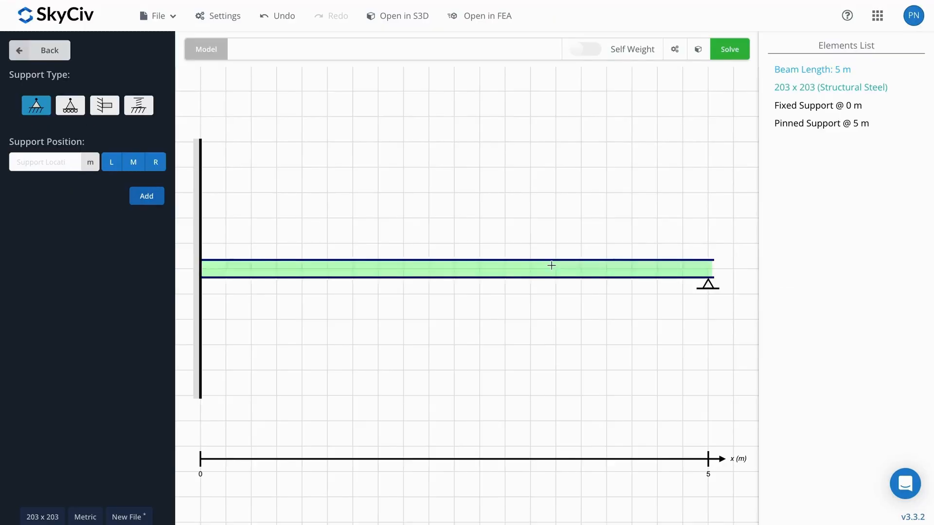
Step: Move the pinned support to position 2.5 m and close its settings
left_click(706, 290)
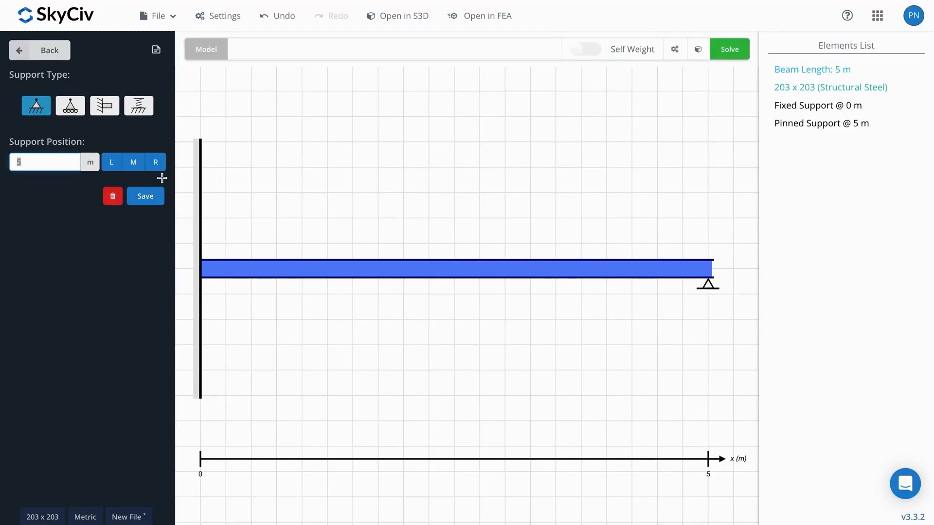
double_click(43, 162)
type("2.5")
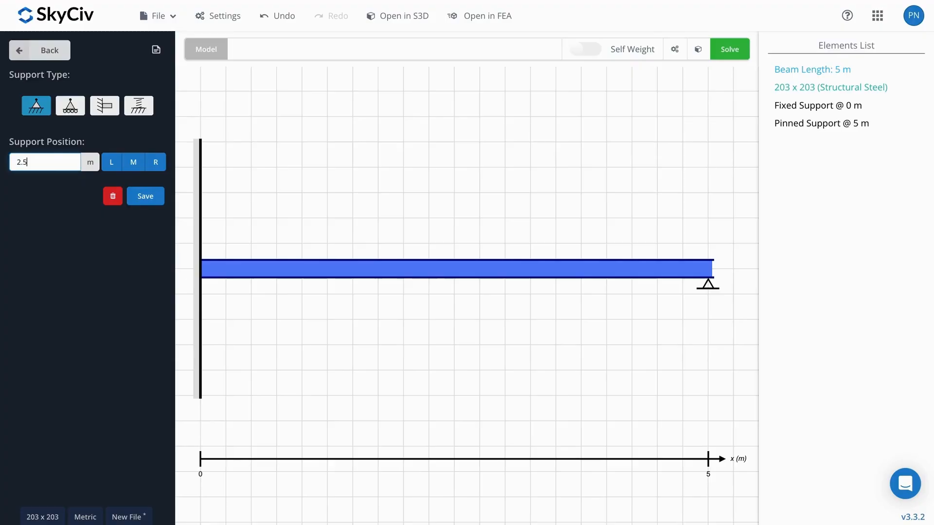
left_click(144, 199)
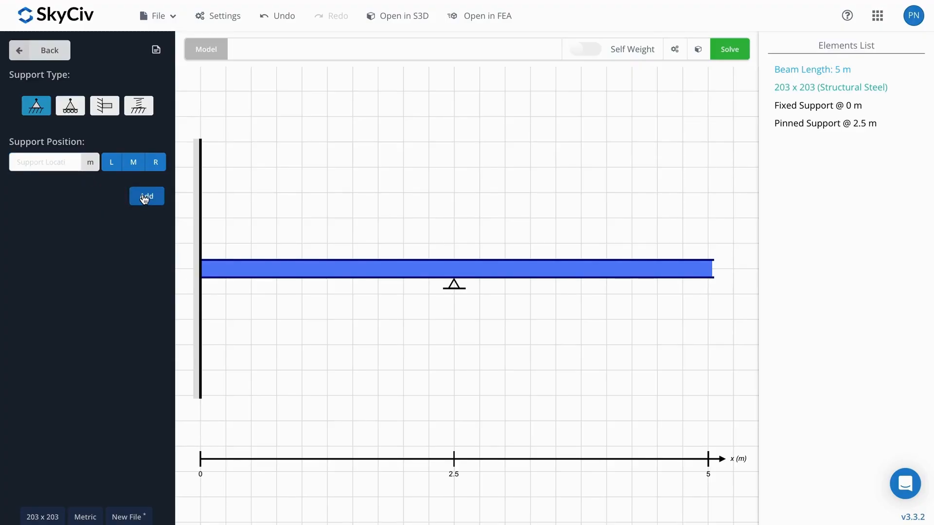
left_click(452, 288)
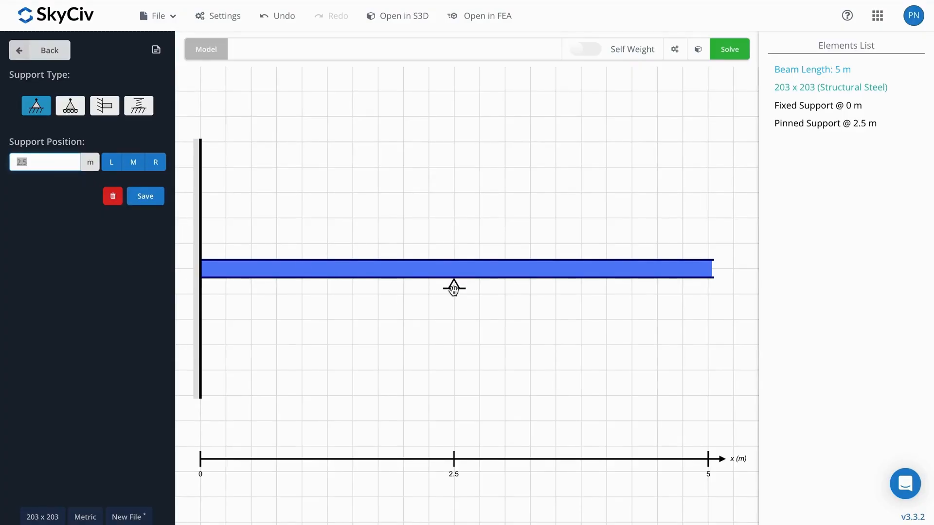
left_click(46, 57)
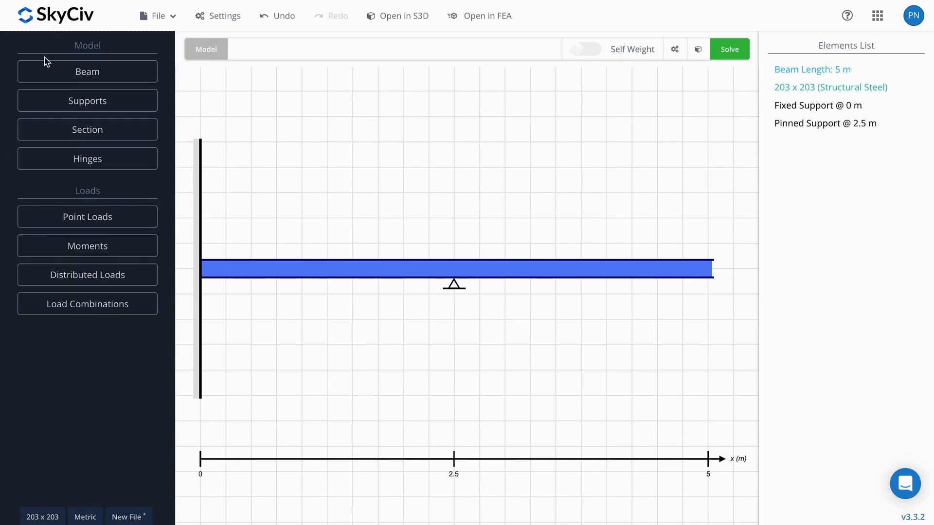
Step: Add a downward 10 kN dead-load point load at 1.25 m along the beam
left_click(101, 216)
type("1.25")
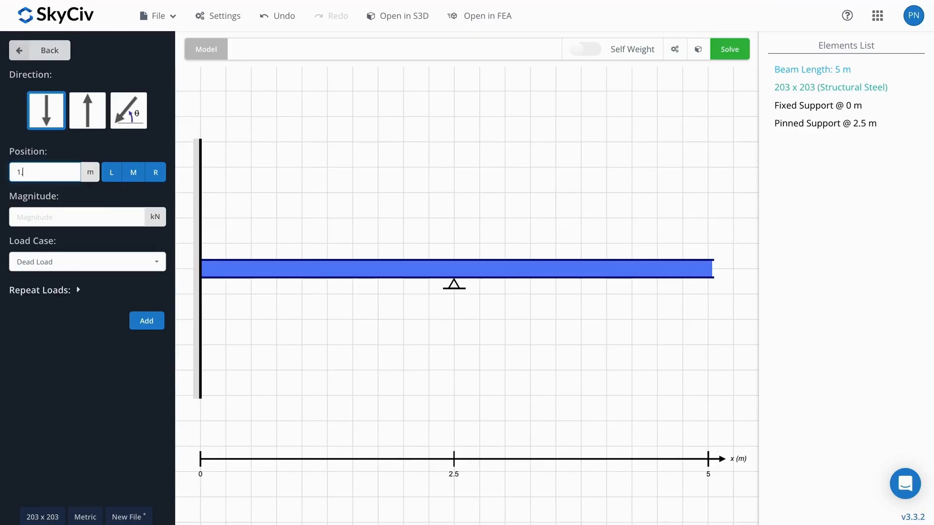
left_click(57, 220)
type("10")
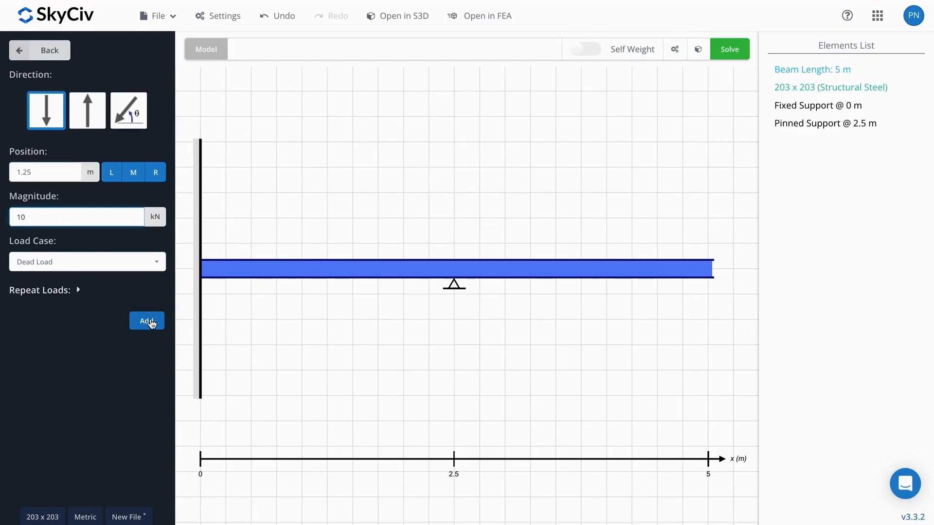
left_click(148, 321)
left_click(41, 50)
Step: Add a counterclockwise 5 kN-m moment at 3.75 m along the beam
left_click(111, 244)
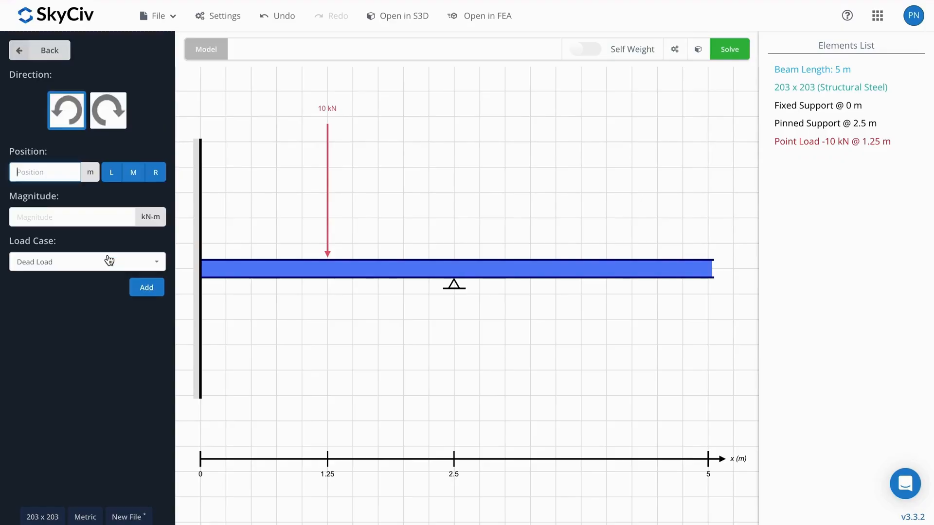
type("3.75")
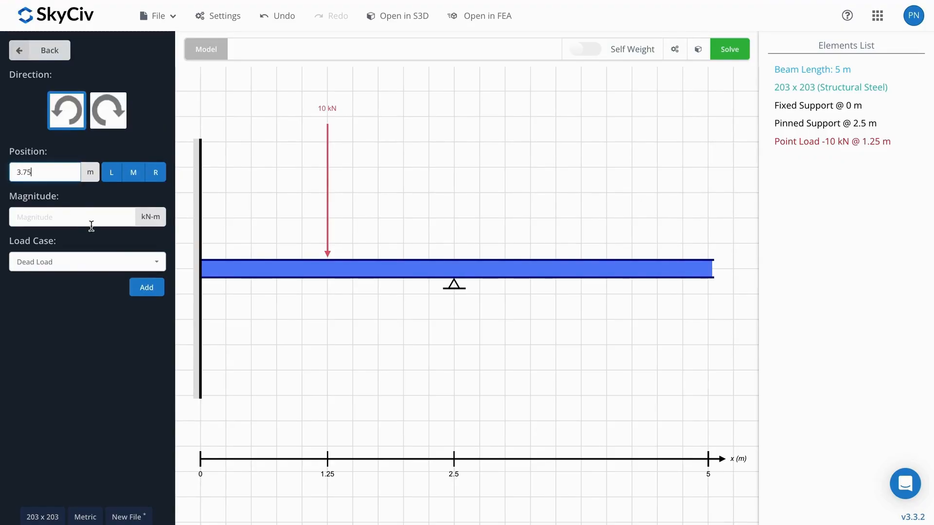
left_click(92, 217)
type("5")
left_click(148, 287)
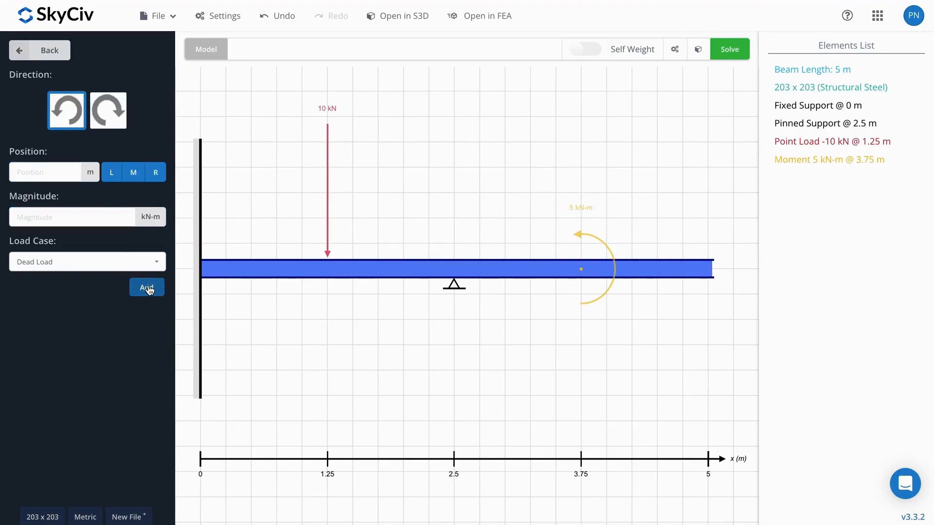
left_click(46, 50)
Step: Add a downward distributed load from 2 m to 3 m, with magnitude 5 kN/m at the start and 10 kN/m at the end
left_click(73, 274)
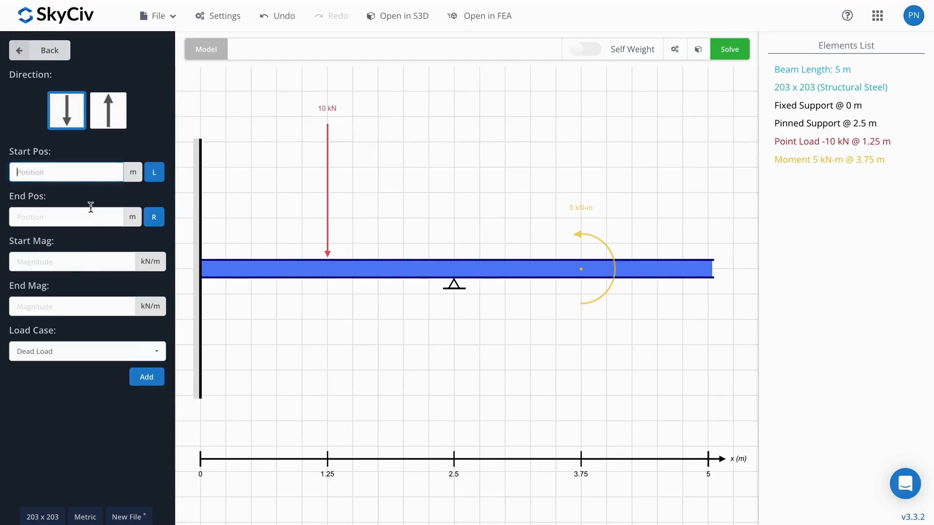
type("2")
left_click(74, 220)
type("3")
left_click(78, 267)
type("5")
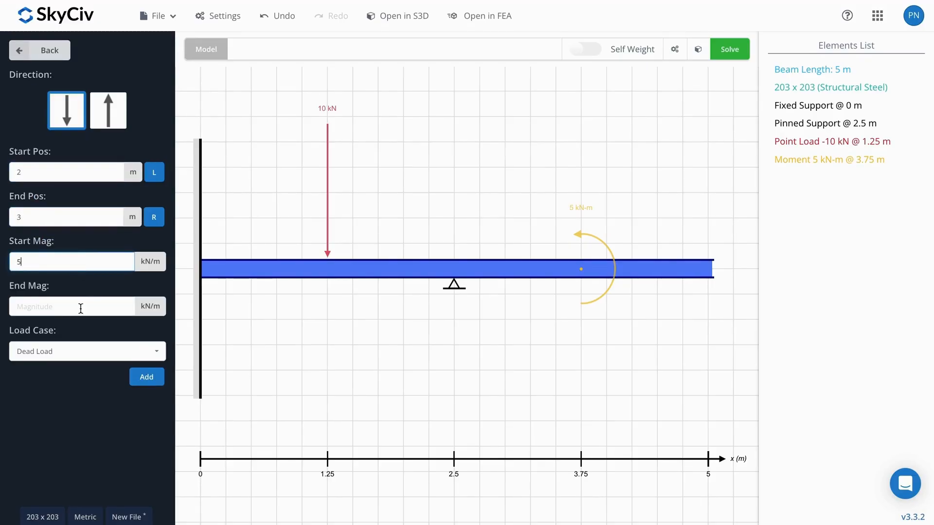
left_click(78, 307)
left_click(147, 377)
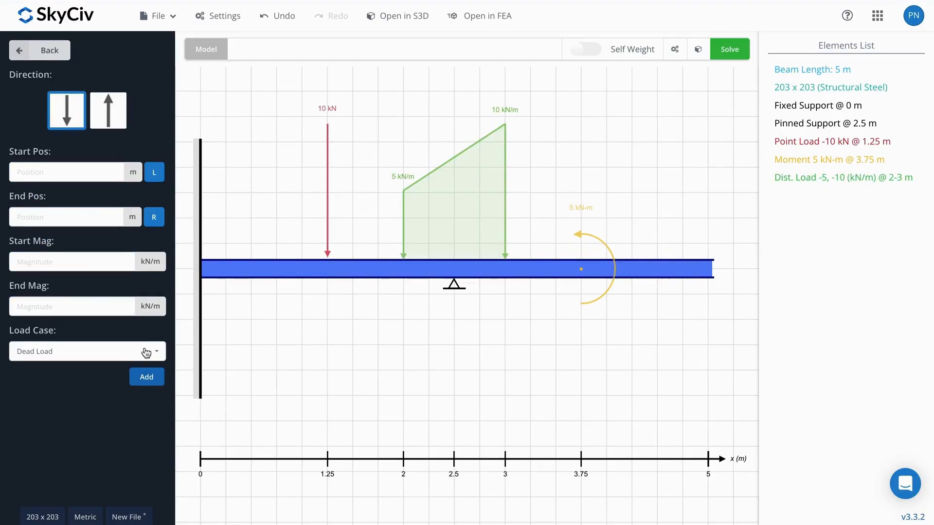
left_click(48, 54)
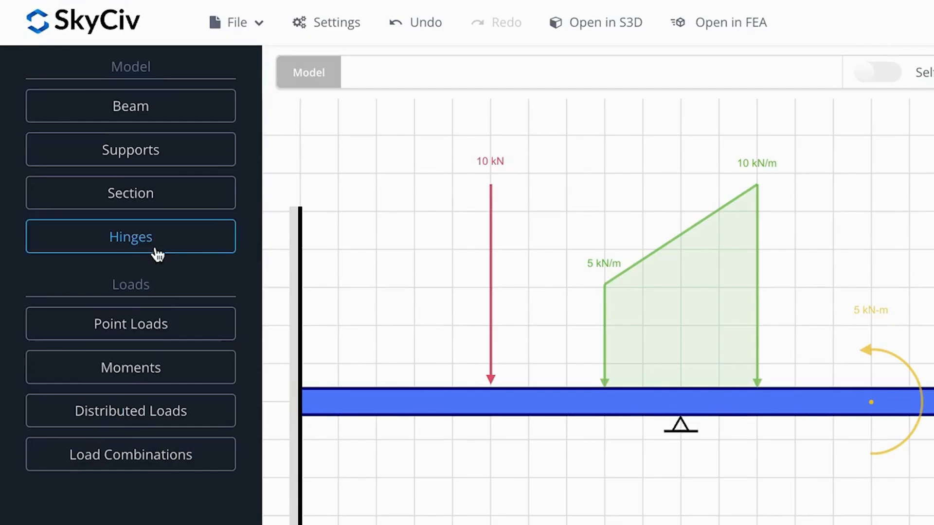
Step: Add a hinge to the beam at position 0.625 m
left_click(103, 163)
type("0.62")
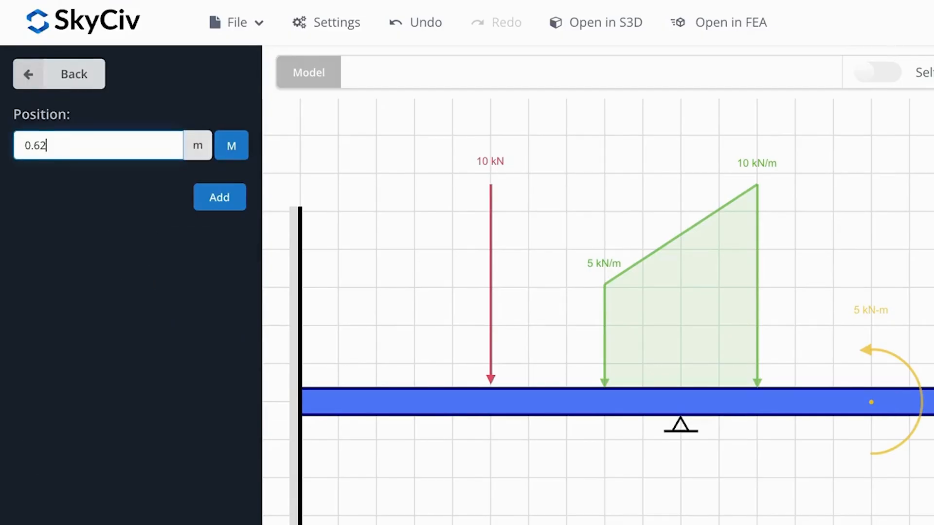
type("5")
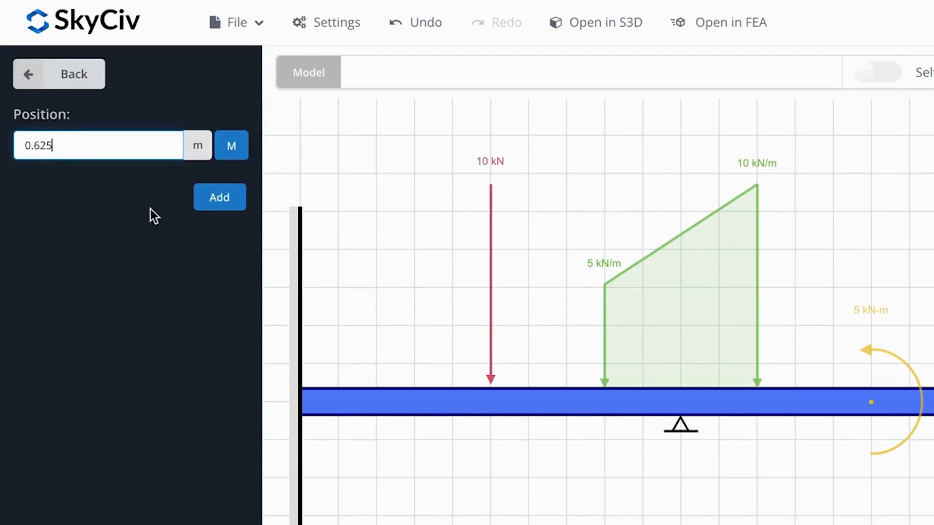
left_click(209, 202)
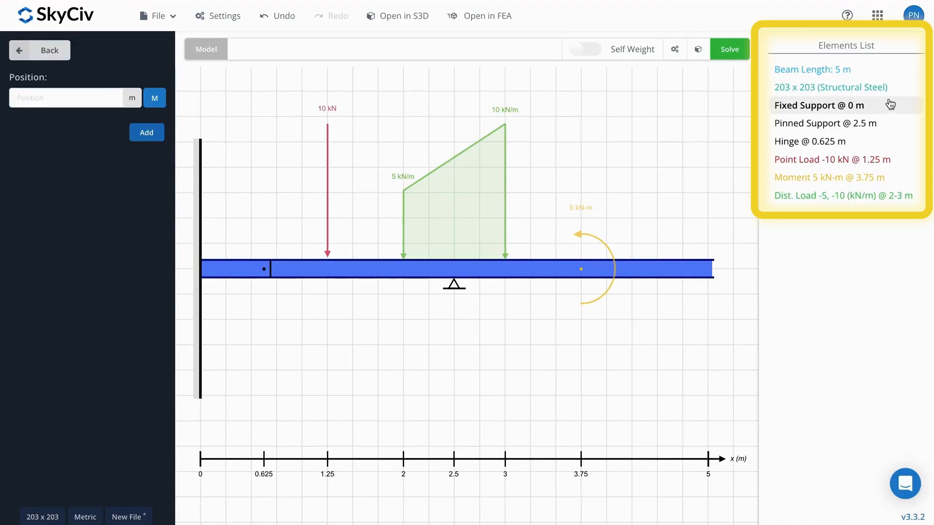
Step: Inspect the point load's editable position and magnitude, and close its settings
left_click(893, 168)
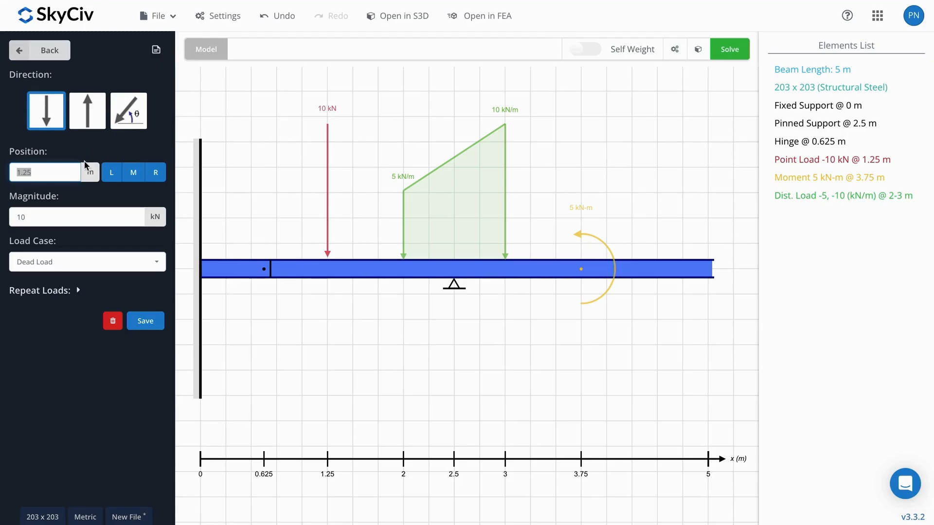
left_click(76, 180)
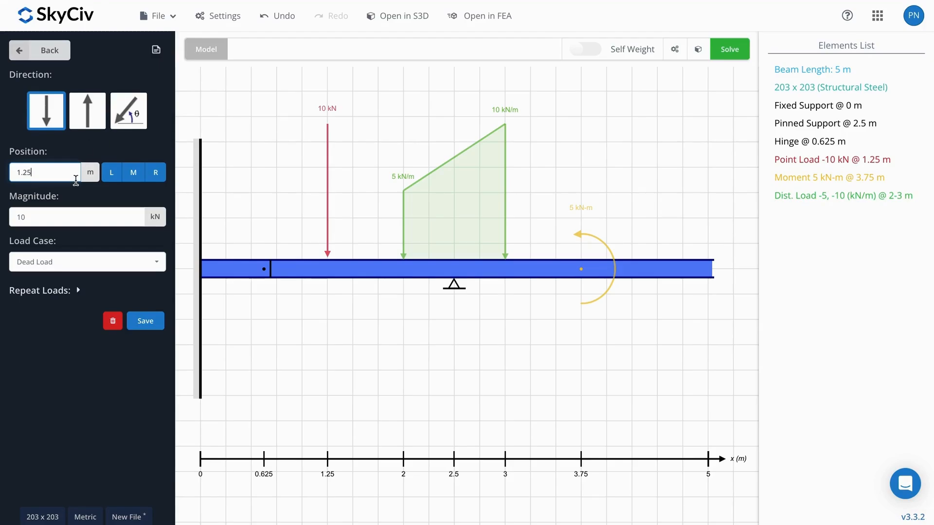
left_click(46, 50)
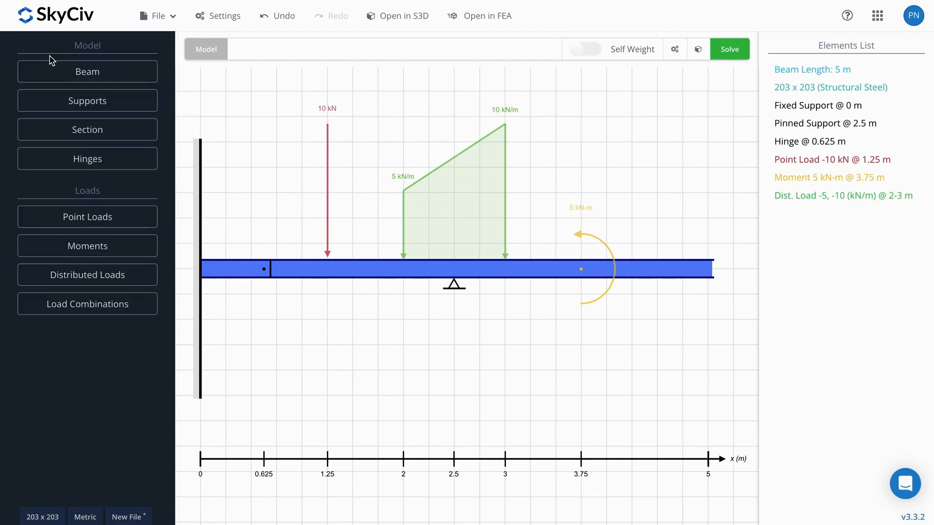
Step: Solve the beam, expand the hand calculations for the reaction forces, and examine the bending moment diagram
left_click(729, 57)
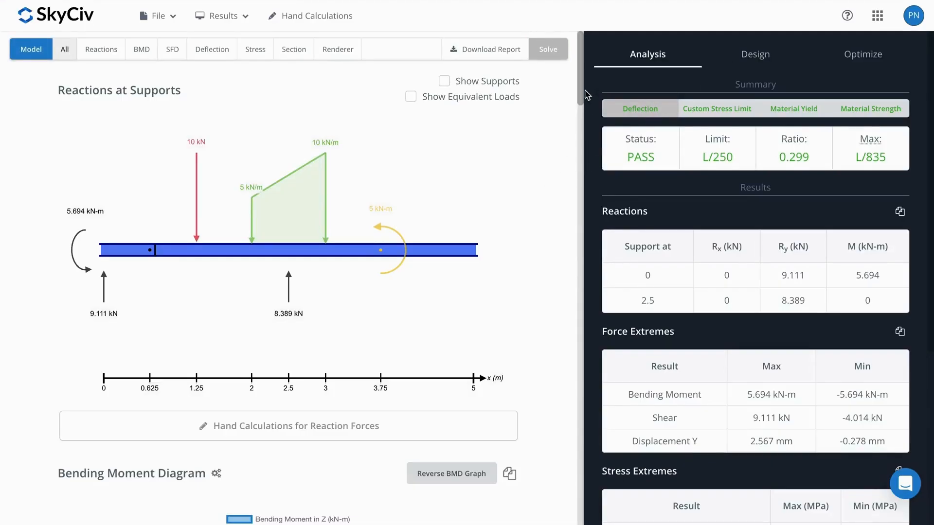
scroll(518, 249, "down", 1)
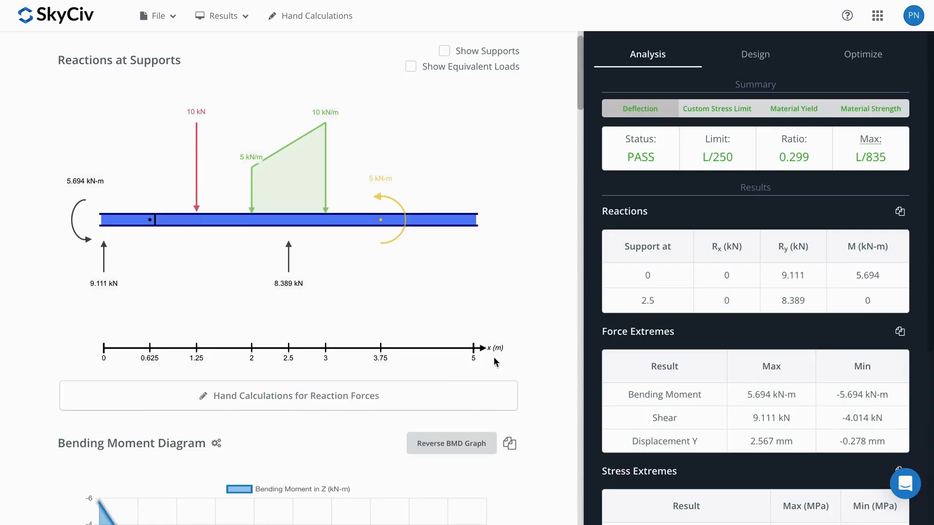
left_click(486, 400)
scroll(496, 354, "down", 3)
scroll(497, 350, "down", 5)
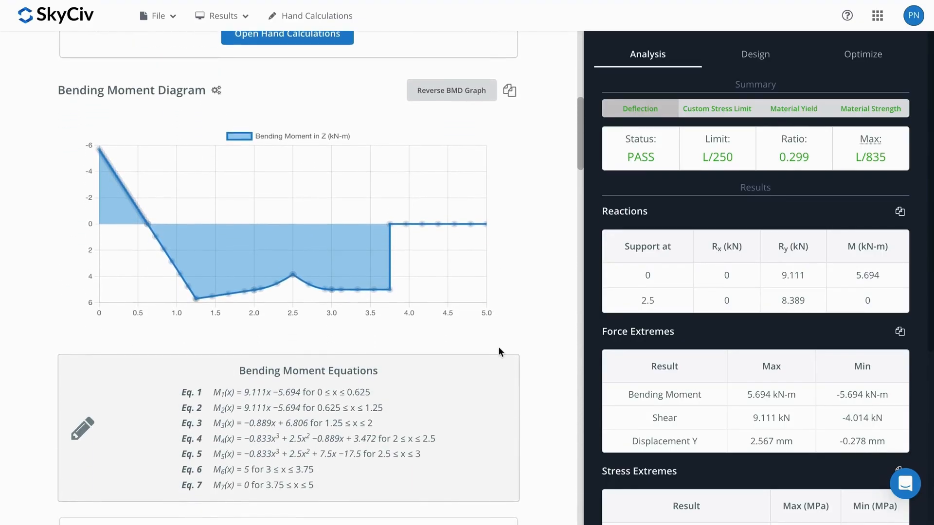
Step: Review the shear force diagram with its equations and the beam section's geometric, bending, shear and torsion properties
scroll(500, 350, "down", 1)
left_click_drag(577, 153, 581, 234)
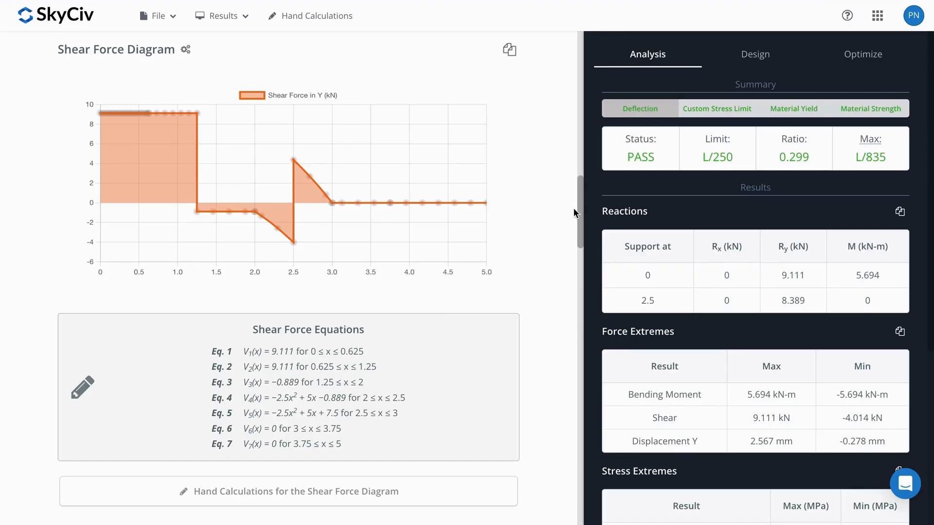
left_click_drag(579, 210, 581, 437)
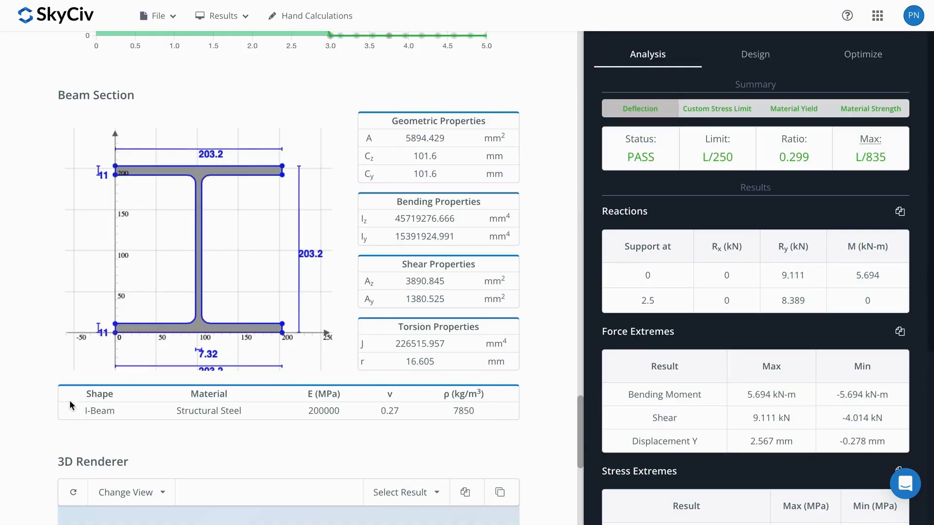
Step: Show the 3D rendered beam straight from the side with the Total Deflection result, and play its deflection animation
scroll(575, 401, "down", 8)
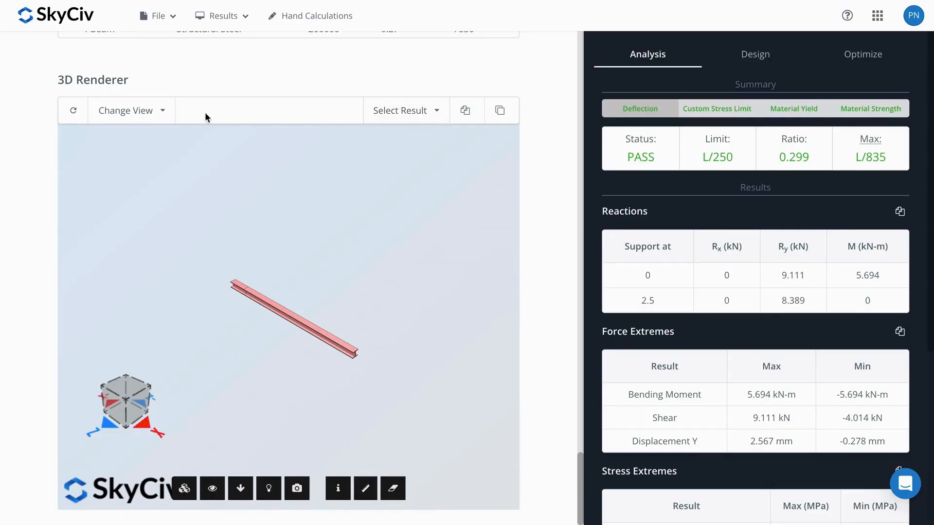
left_click(140, 113)
left_click(136, 158)
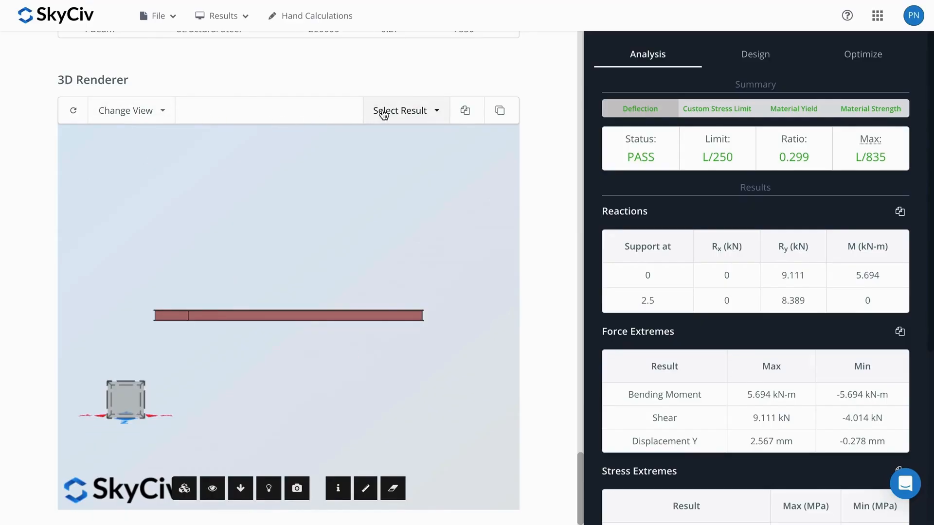
left_click(383, 111)
left_click(410, 285)
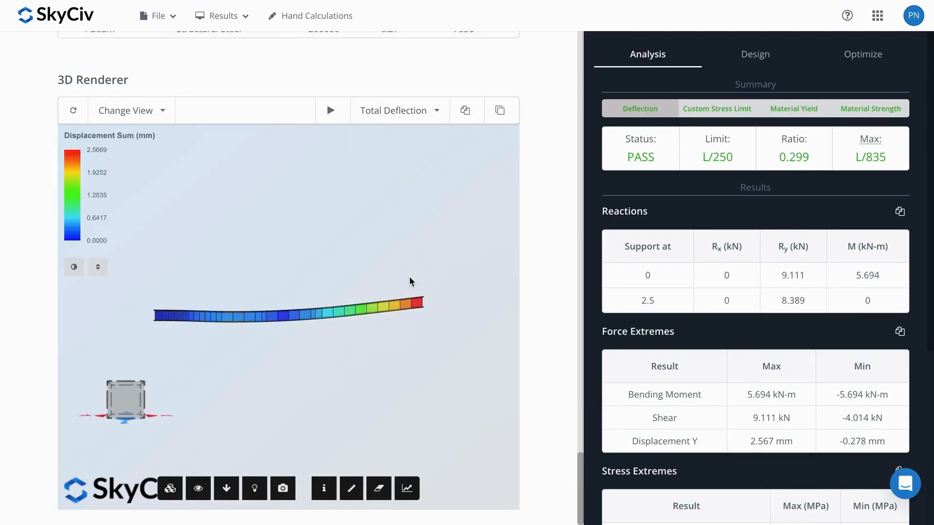
left_click(338, 121)
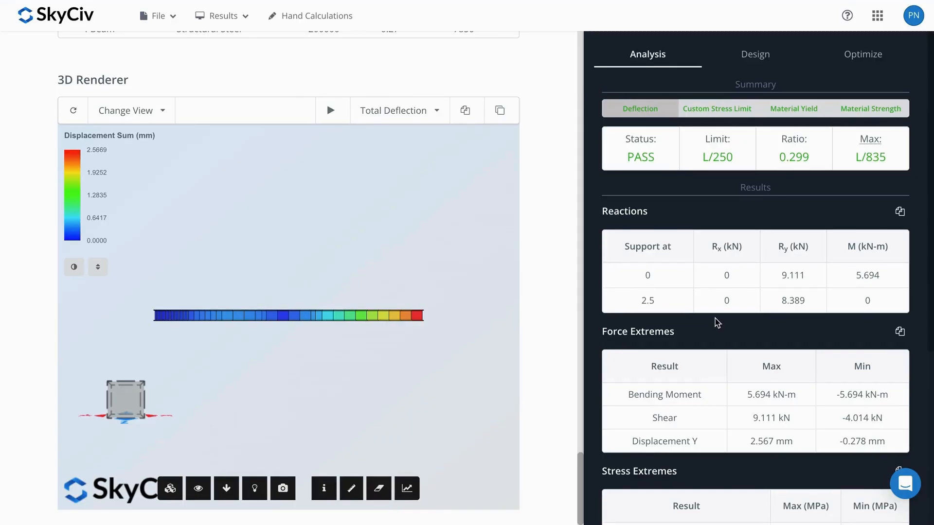
Step: Create the PDF analysis report with the preselected contents, and look through the generated document
scroll(717, 322, "down", 5)
scroll(733, 273, "up", 5)
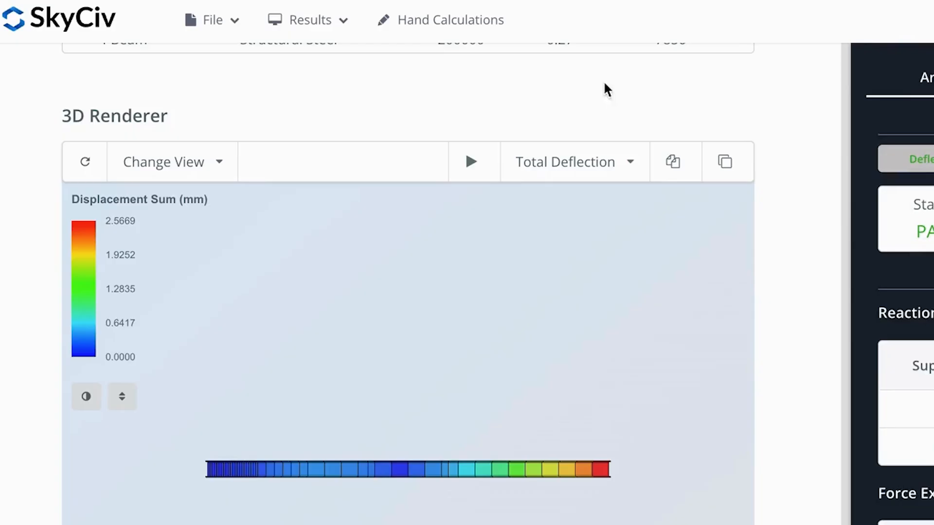
left_click(233, 27)
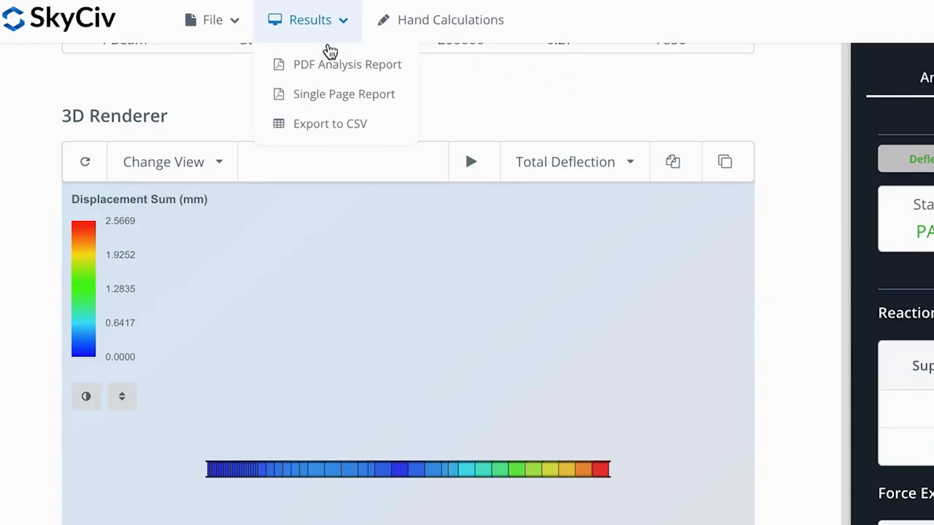
left_click(330, 66)
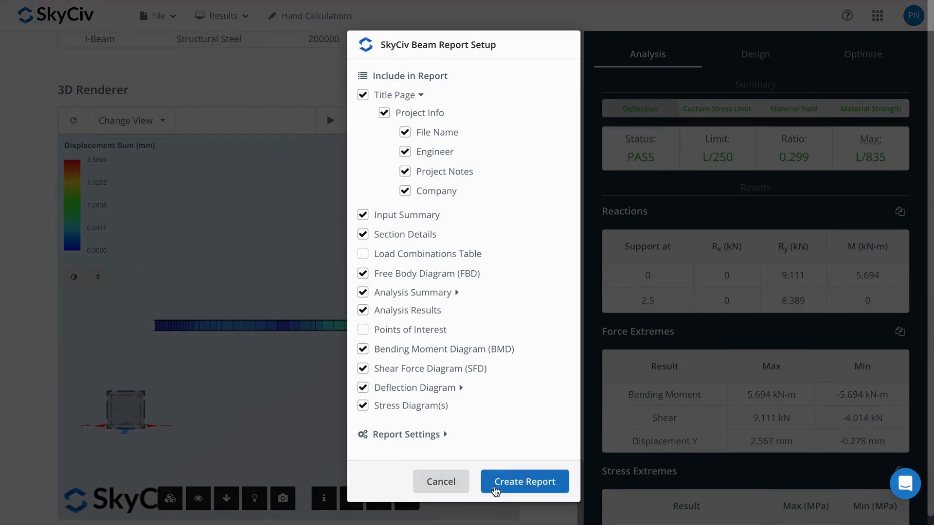
left_click(500, 489)
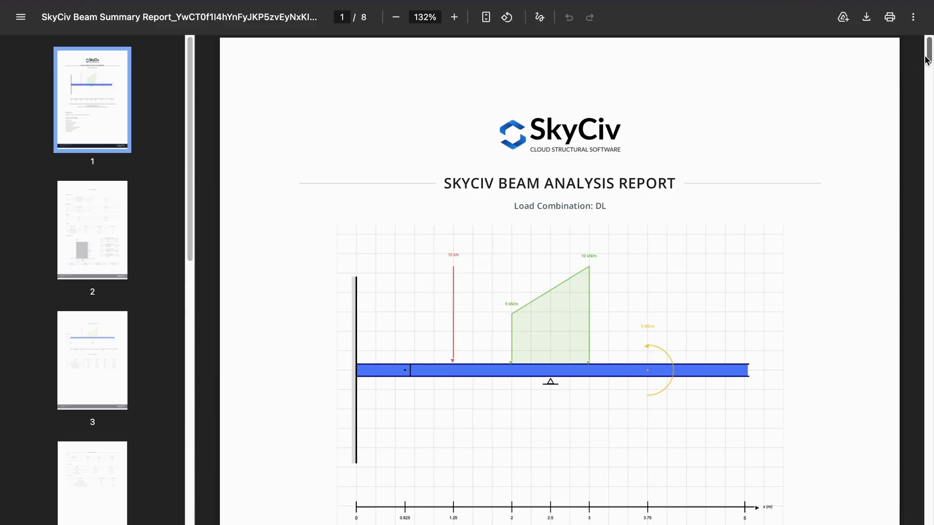
left_click_drag(928, 58, 927, 140)
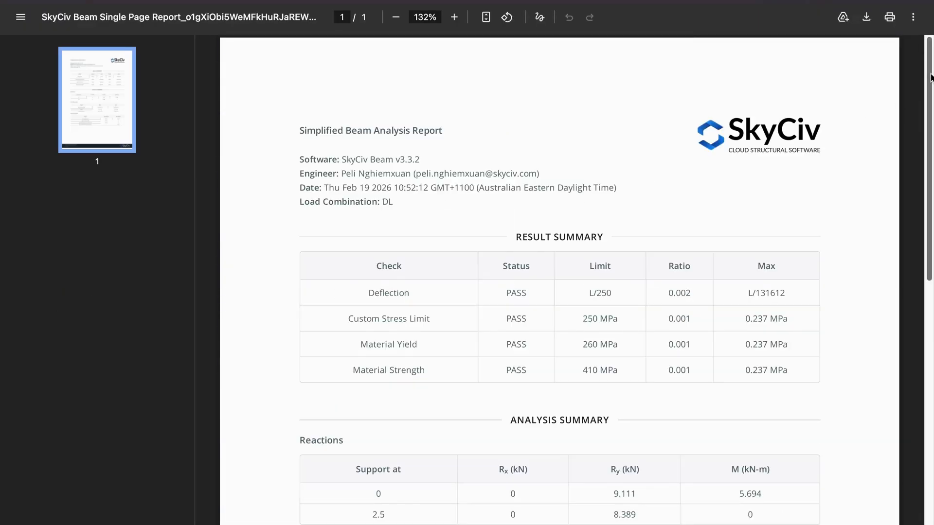
Step: Look over the single page report, and in Google Sheets widen column A and look across the exported SkyCivBeamResults data
left_click_drag(932, 78, 908, 75)
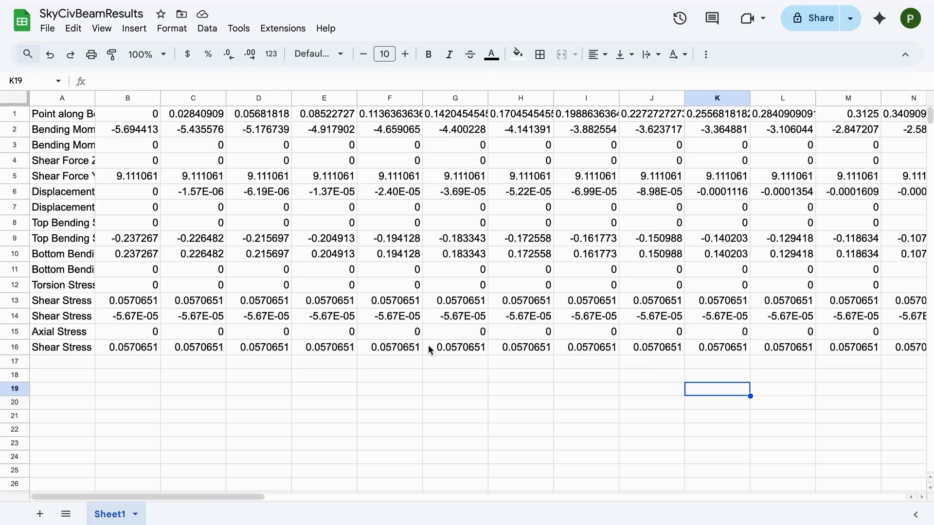
left_click_drag(95, 98, 133, 97)
left_click_drag(133, 497, 179, 494)
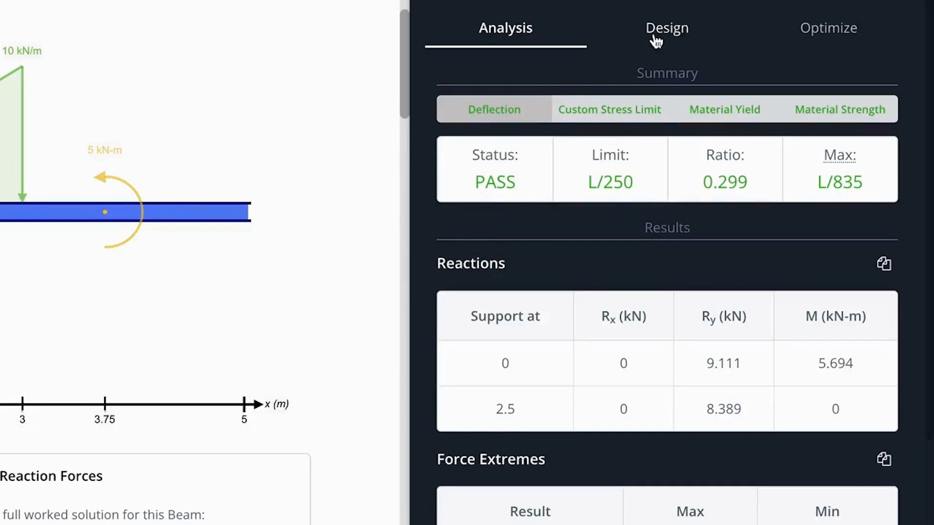
Step: Browse the available design codes for the beam's design check and select AISC 360-16 ASD
left_click(742, 52)
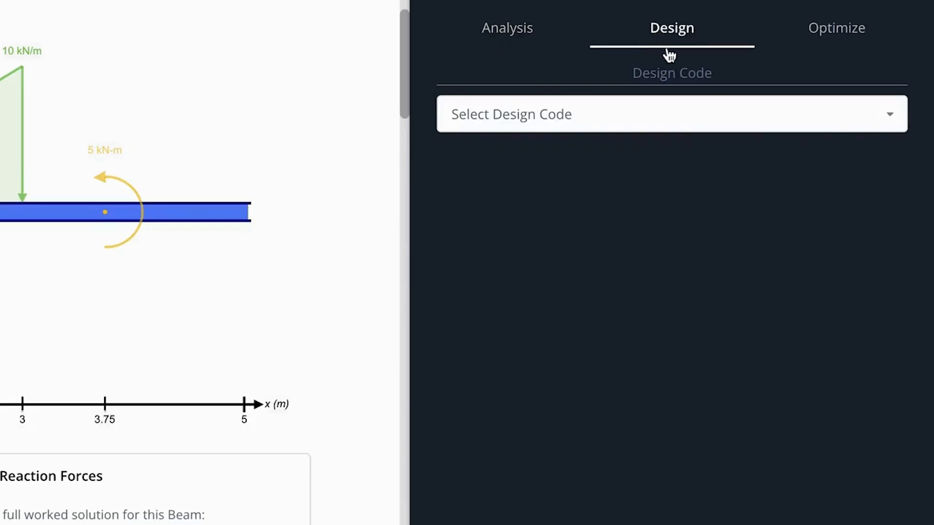
left_click(668, 120)
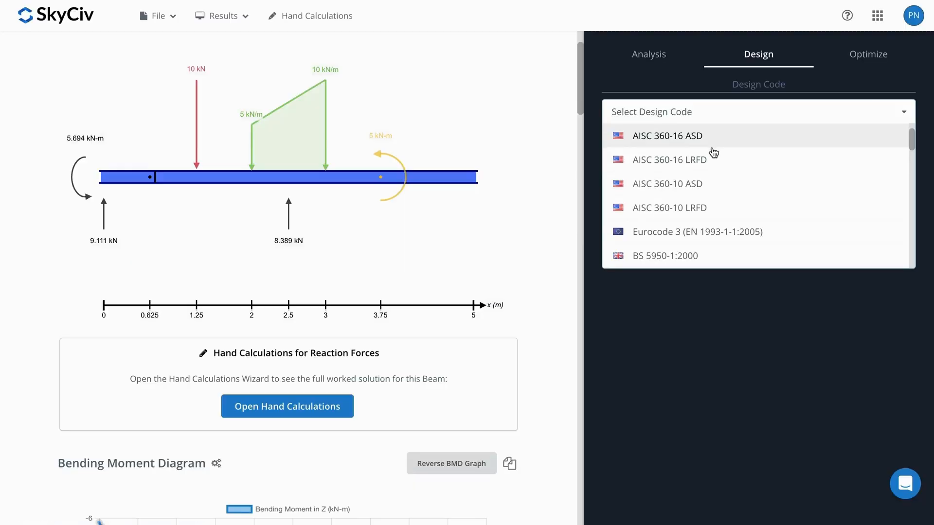
triple_click(601, 175)
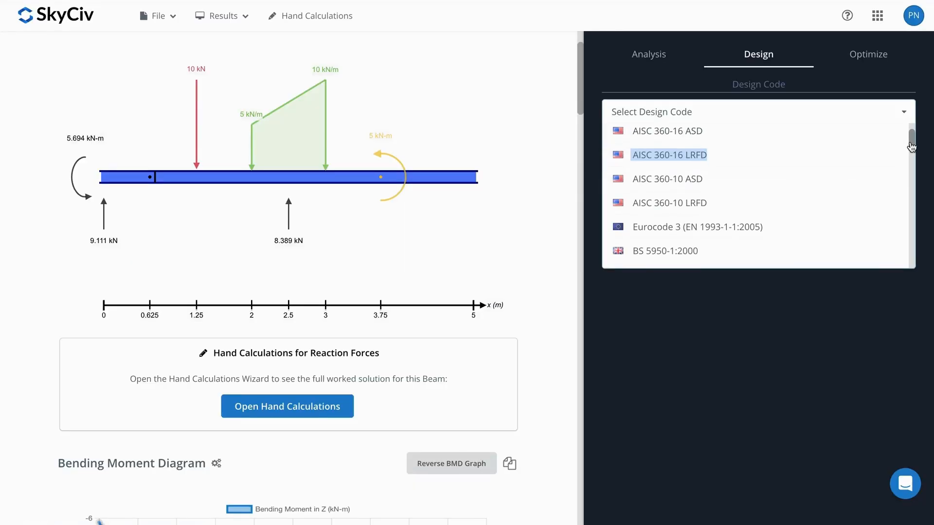
mouse_move(911, 142)
left_mouse_down()
mouse_move(914, 257)
mouse_move(903, 134)
left_mouse_up()
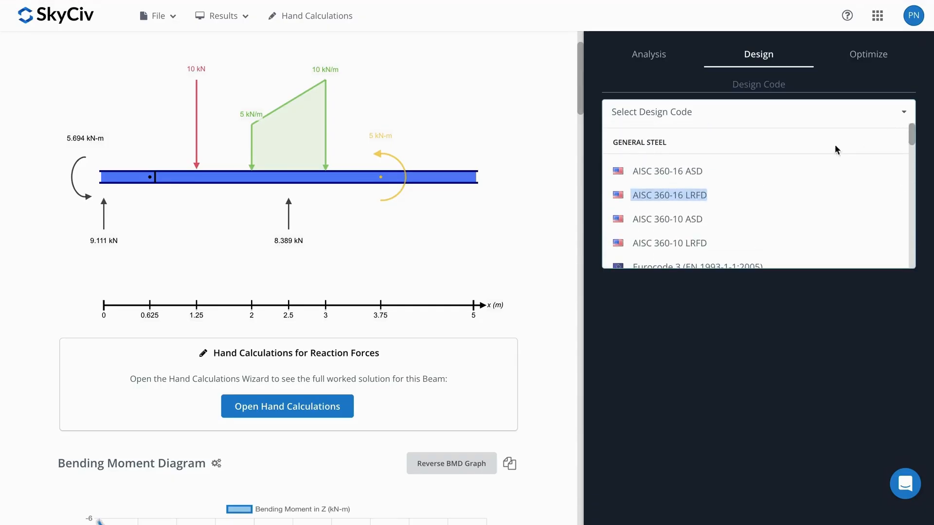
left_click(746, 176)
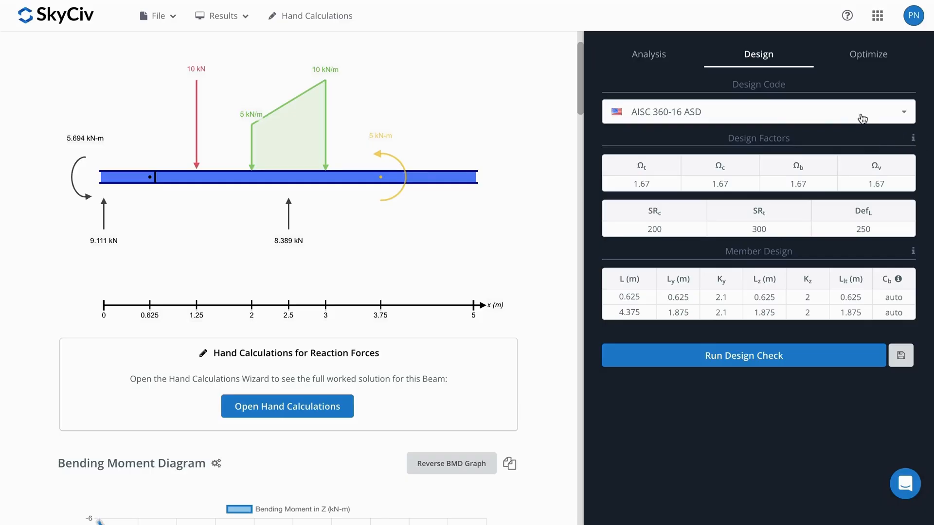
Step: Inspect the design factors and member design values, and try to run the design check
mouse_move(914, 142)
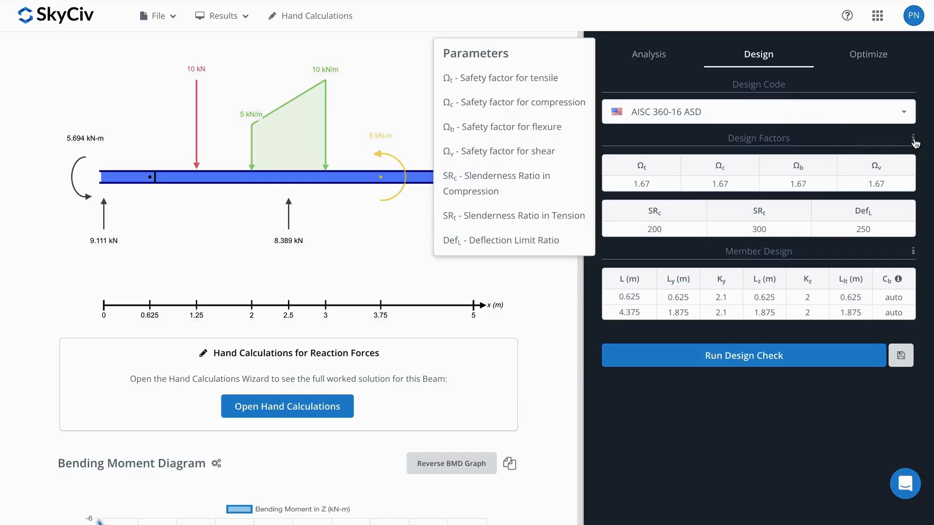
left_click(721, 184)
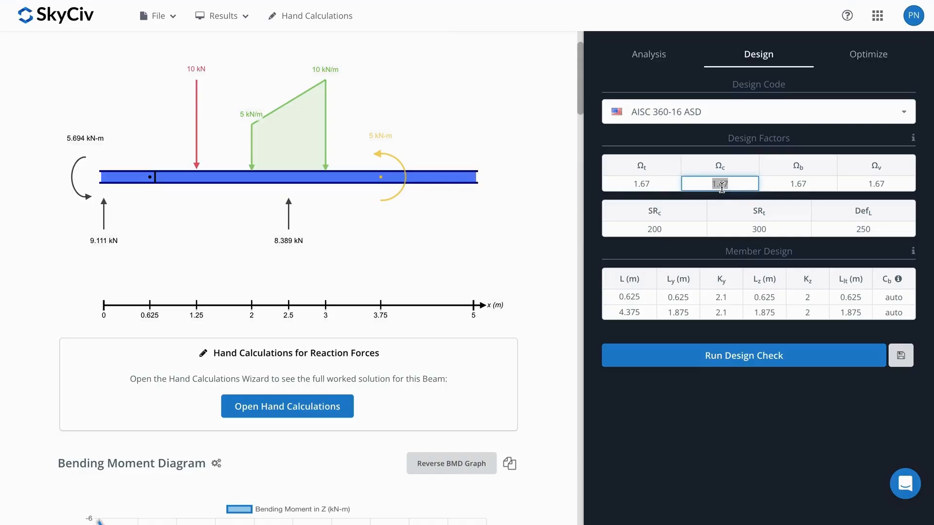
left_click(771, 145)
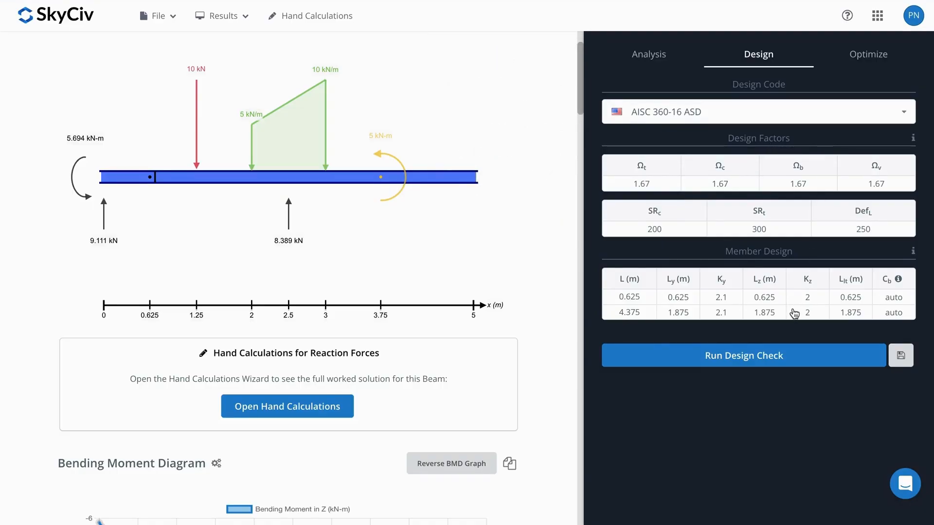
left_click(778, 364)
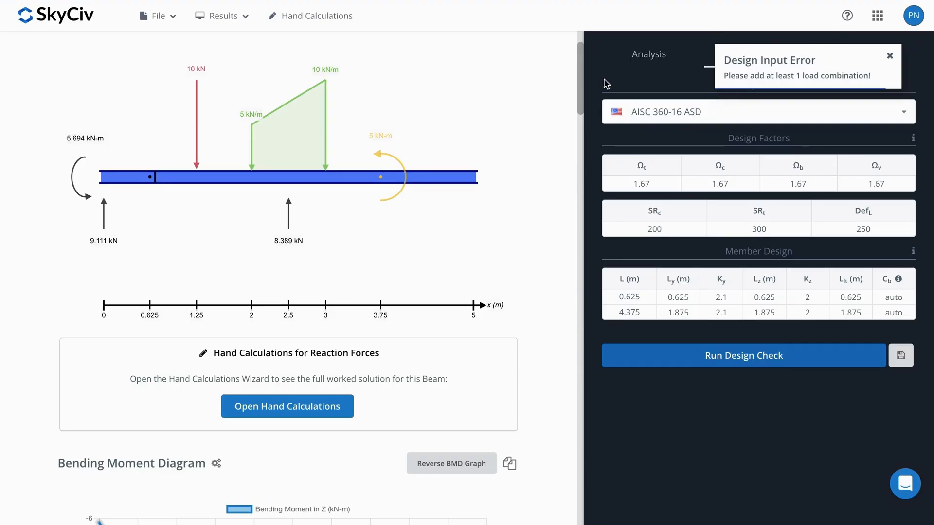
left_click(895, 56)
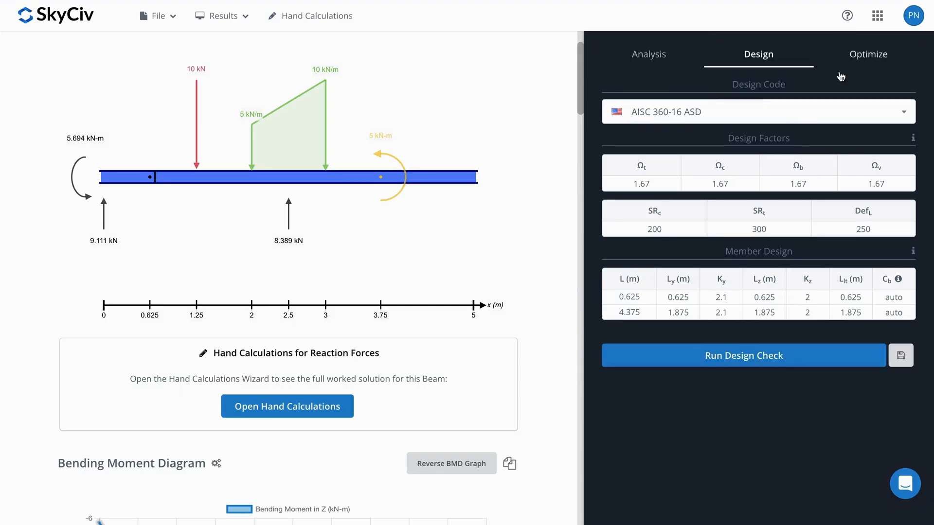
Step: Return to the model, and import and save load combinations generated from the United States code ASCE 7-16 ASD
scroll(352, 105, "down", 15)
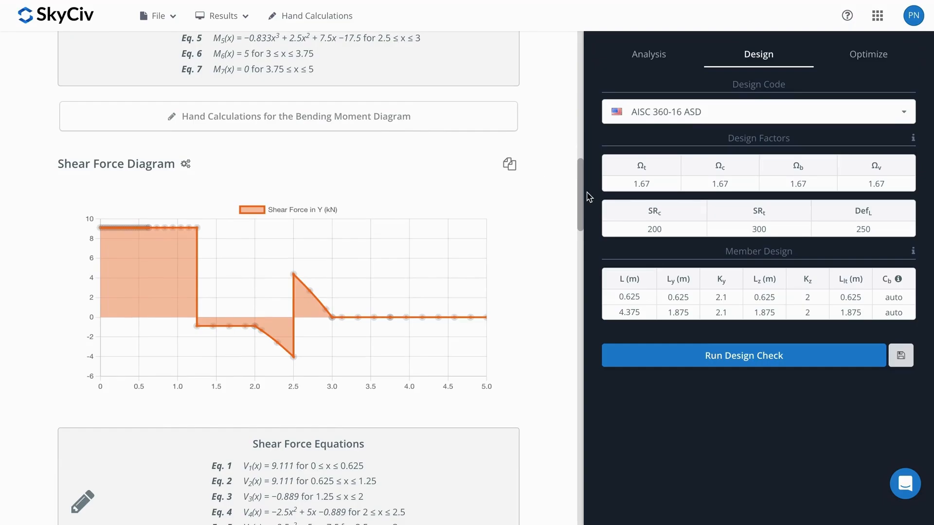
left_click_drag(581, 197, 581, 68)
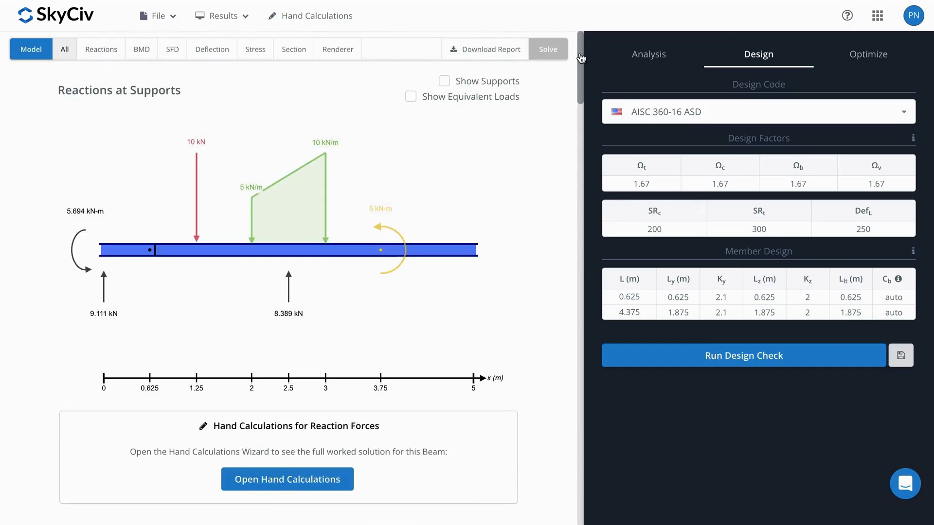
left_click(23, 54)
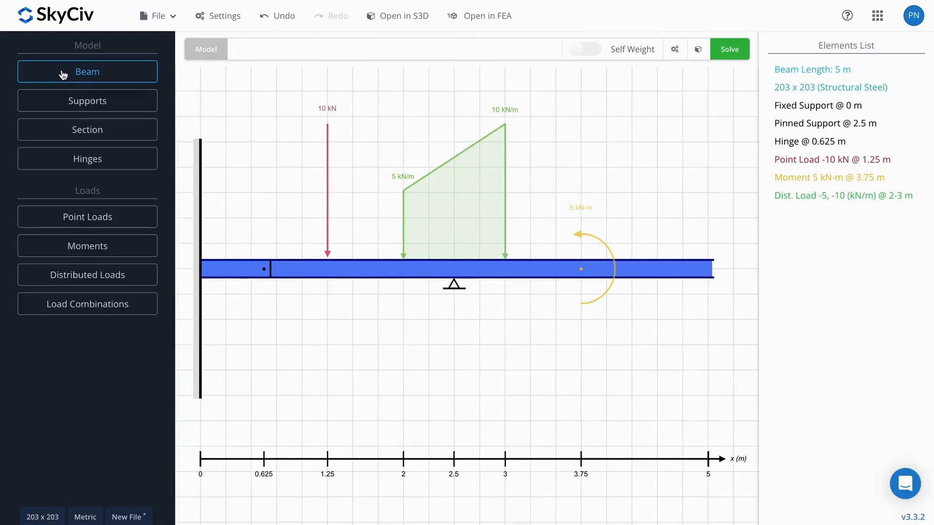
left_click(121, 312)
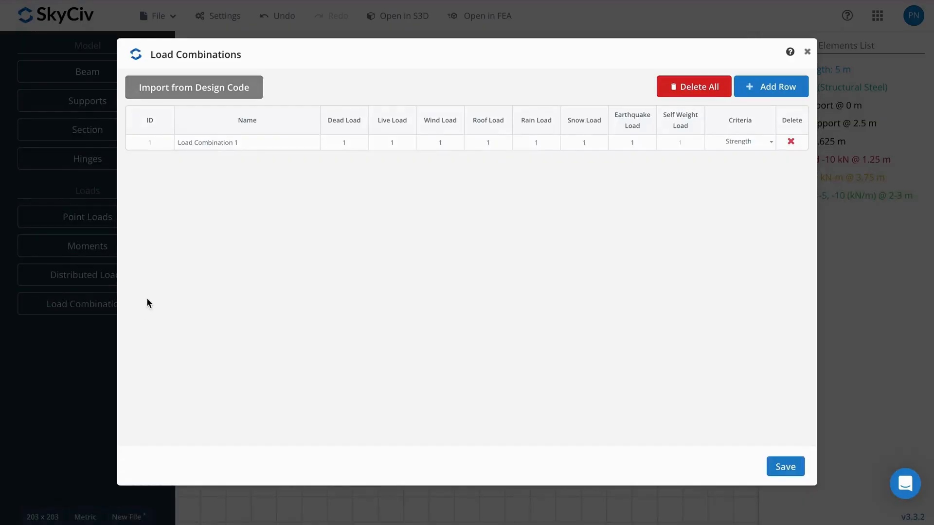
left_click(237, 93)
left_click(471, 120)
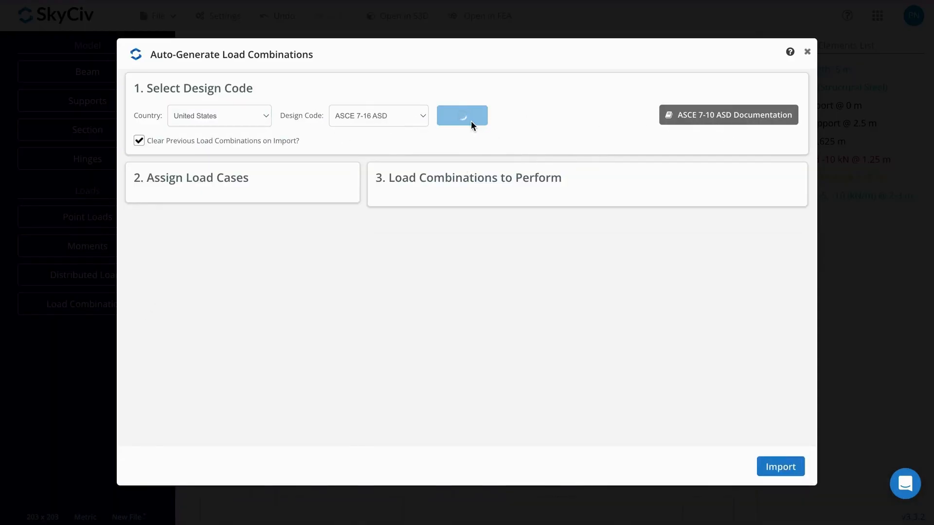
left_click(778, 468)
left_click(785, 467)
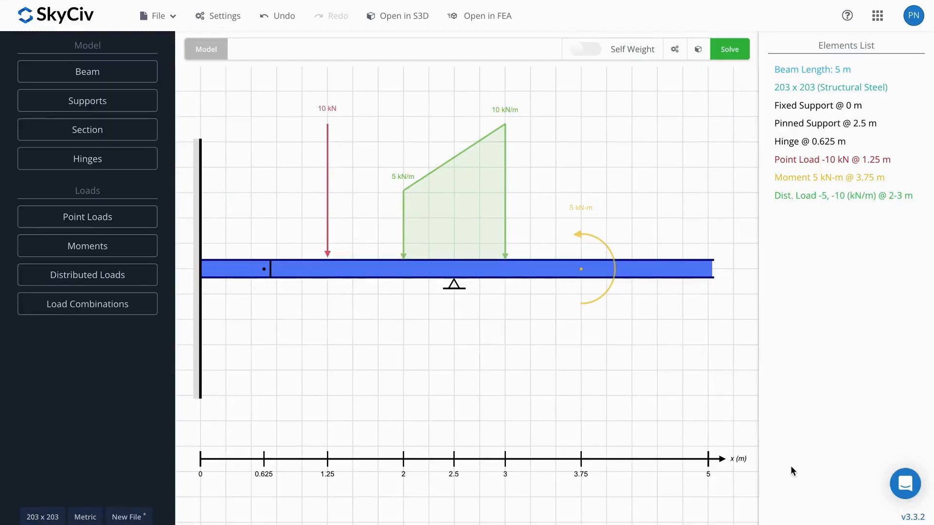
Step: Replace the beam's section with W27x368 from the American AISC W shapes database
left_click(95, 137)
left_click(112, 306)
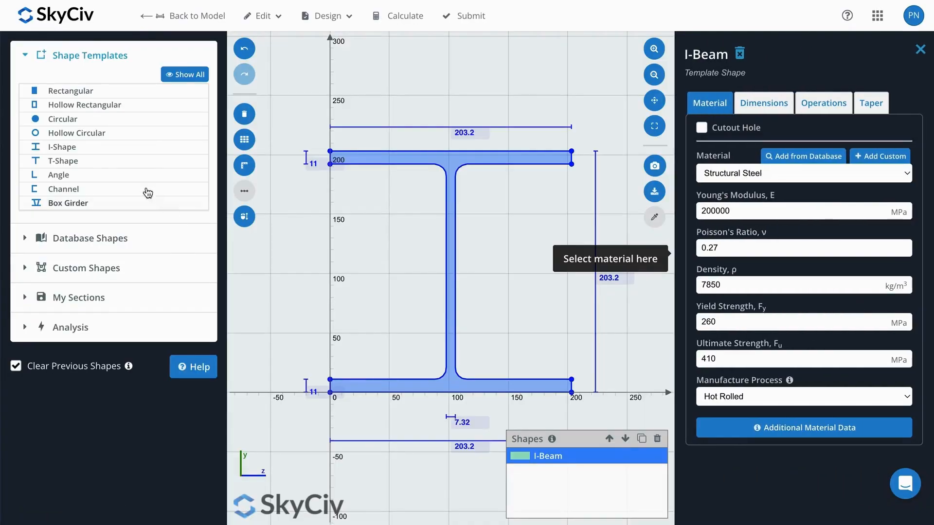
left_click(77, 238)
left_click(63, 159)
left_click(73, 173)
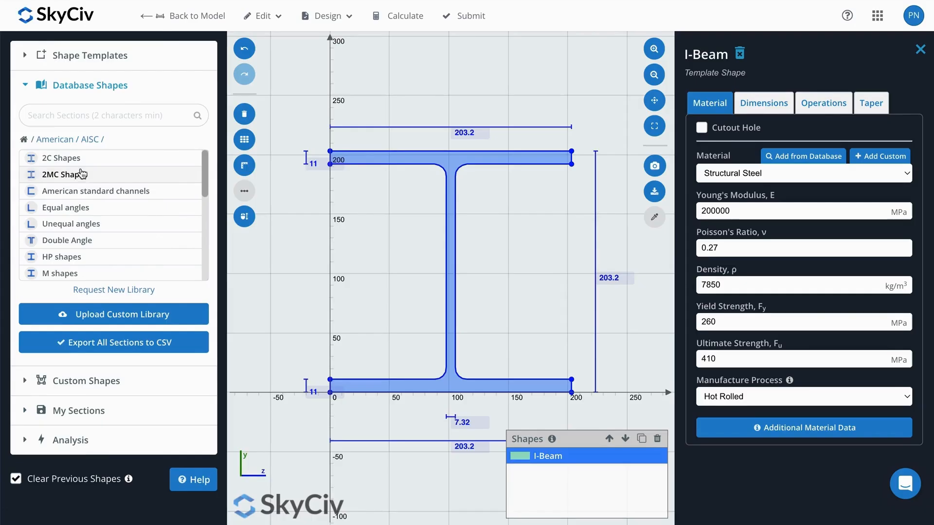
left_click_drag(205, 172, 205, 238)
left_click(109, 254)
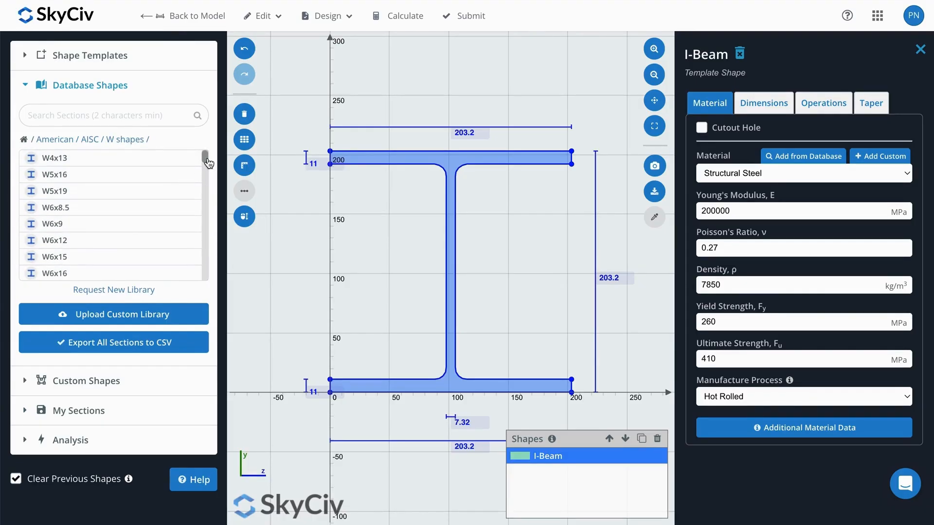
left_click_drag(207, 161, 207, 241)
left_click(171, 182)
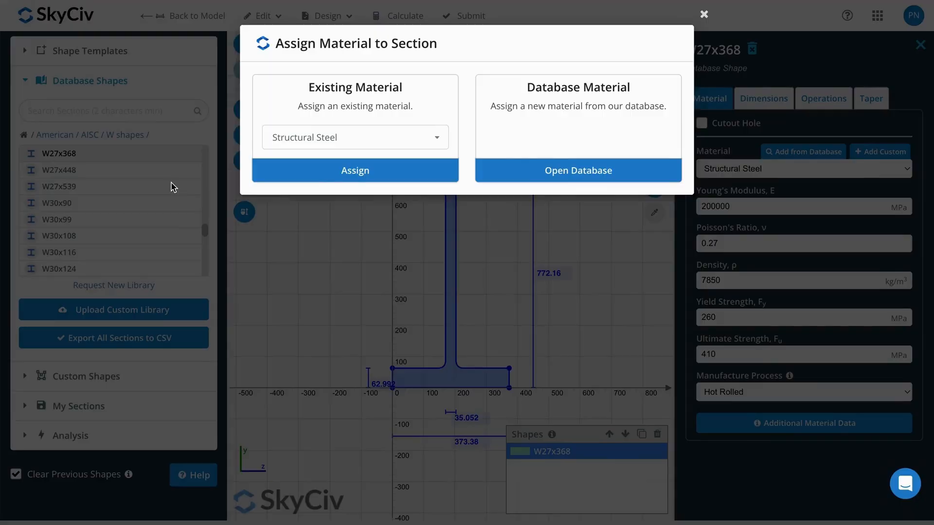
Step: Assign the existing Structural Steel material to the new section, submit it to the model and solve the beam
left_click(357, 177)
left_click(479, 22)
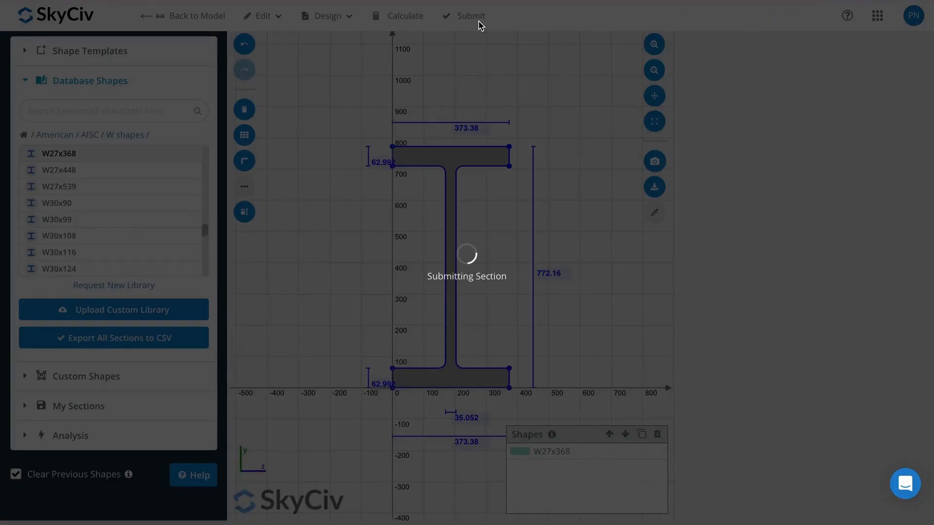
left_click(730, 49)
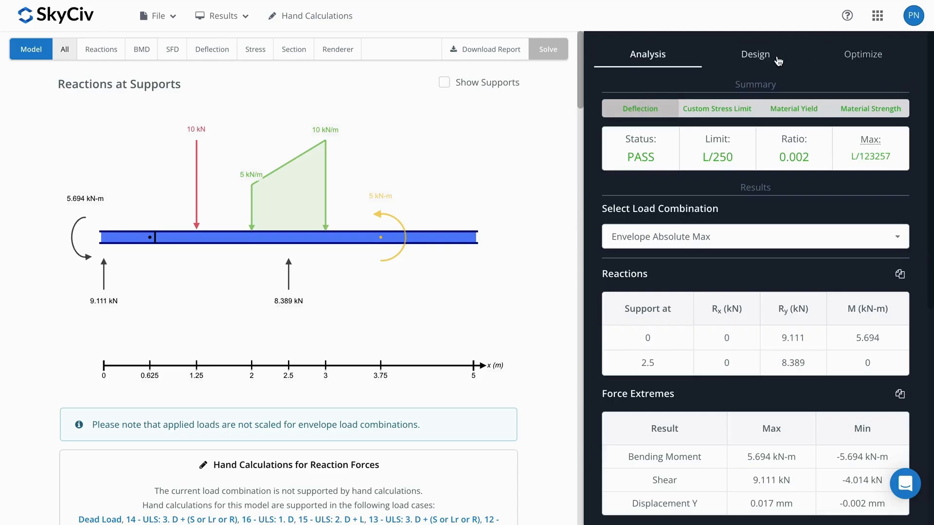
Step: Run the AISC 360-16 ASD design check and review the deflection, axial, moment, shear, combined and SL results for both segments
left_click(758, 54)
left_click(795, 361)
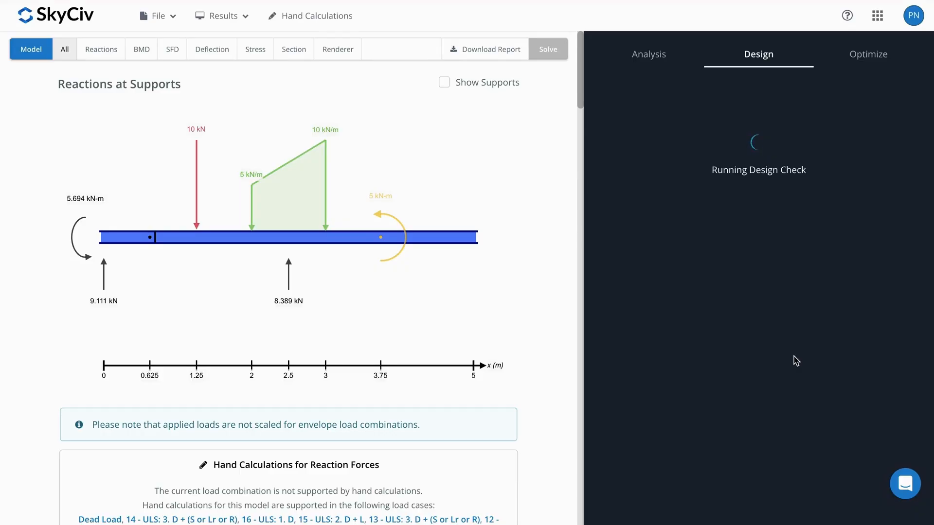
left_click(635, 197)
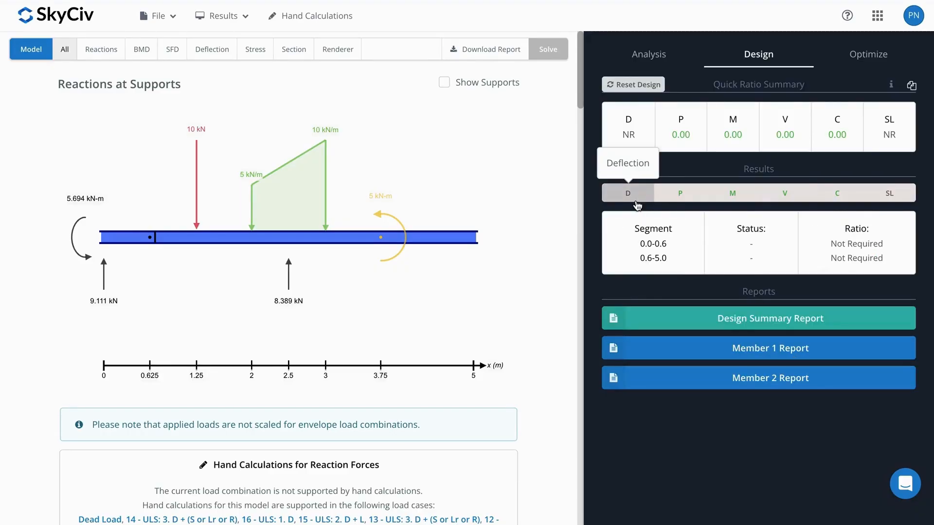
left_click(675, 194)
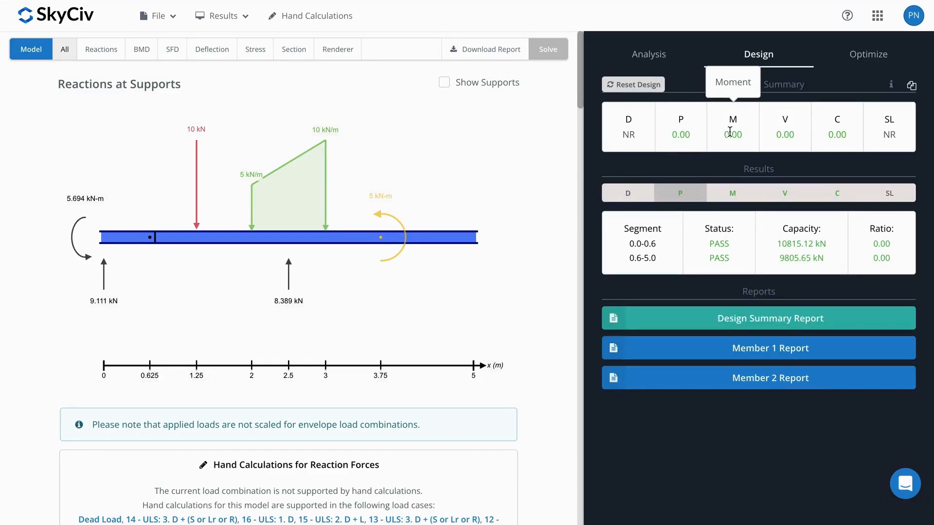
left_click(726, 194)
left_click(629, 194)
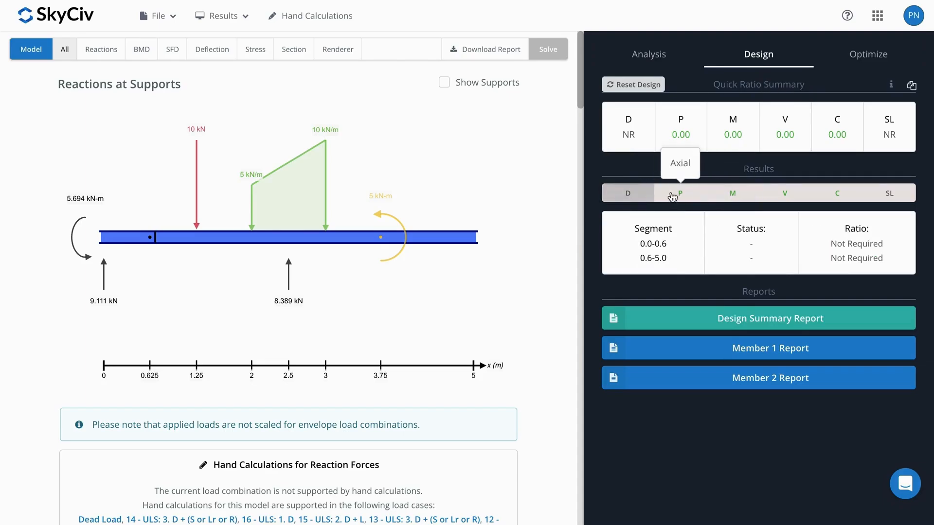
left_click(676, 194)
left_click(730, 194)
left_click(779, 195)
left_click(822, 193)
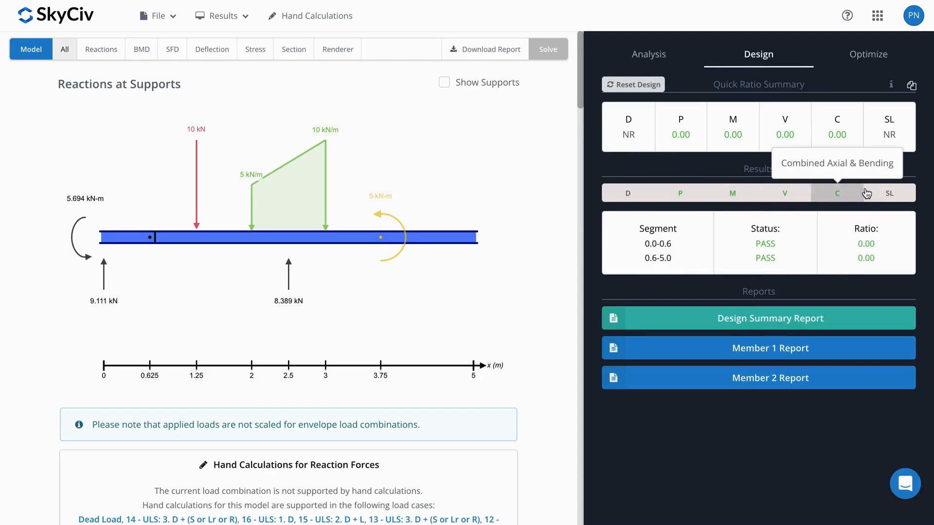
left_click(882, 193)
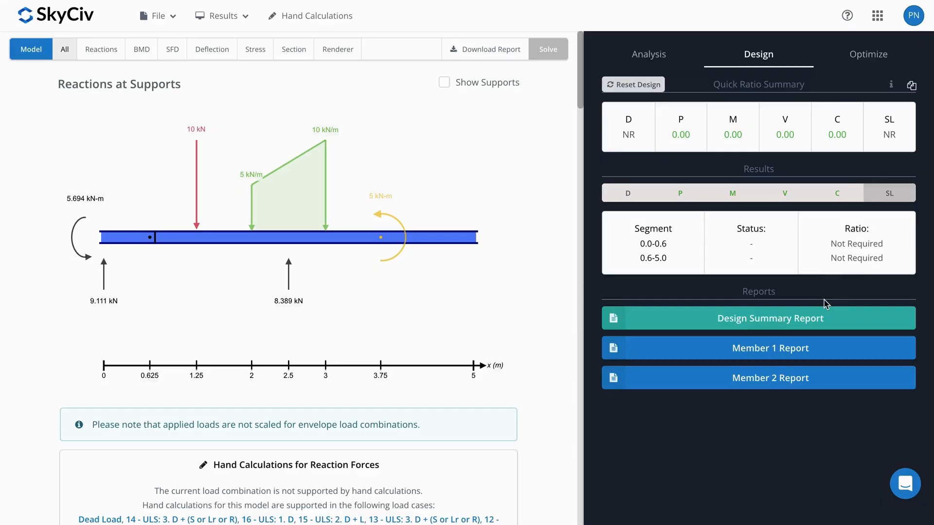
Step: Review the design summary report and the detailed design report for member 1
left_click(828, 314)
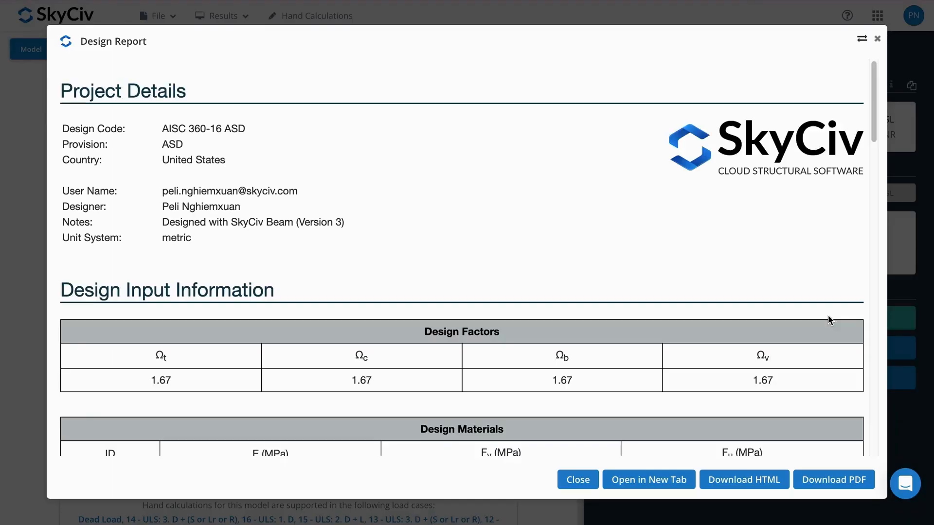
scroll(865, 187, "down", 15)
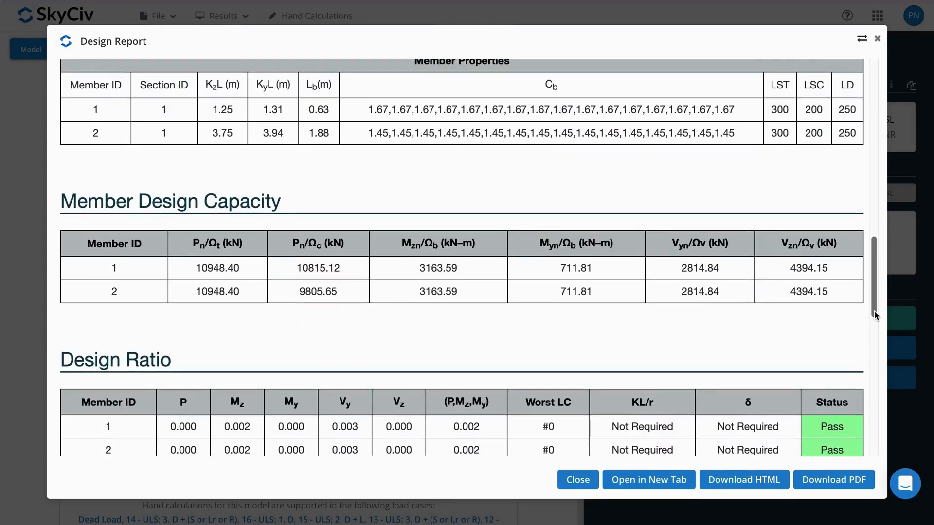
left_click(878, 38)
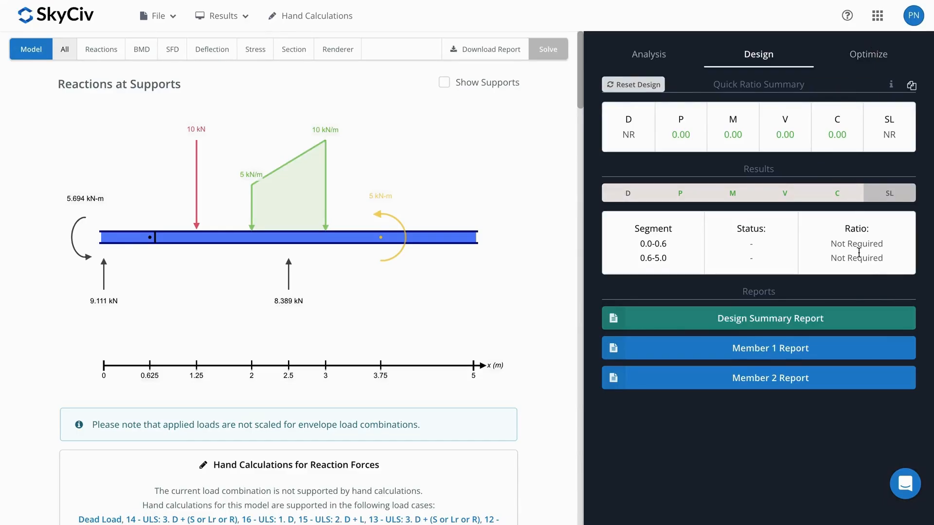
left_click(854, 343)
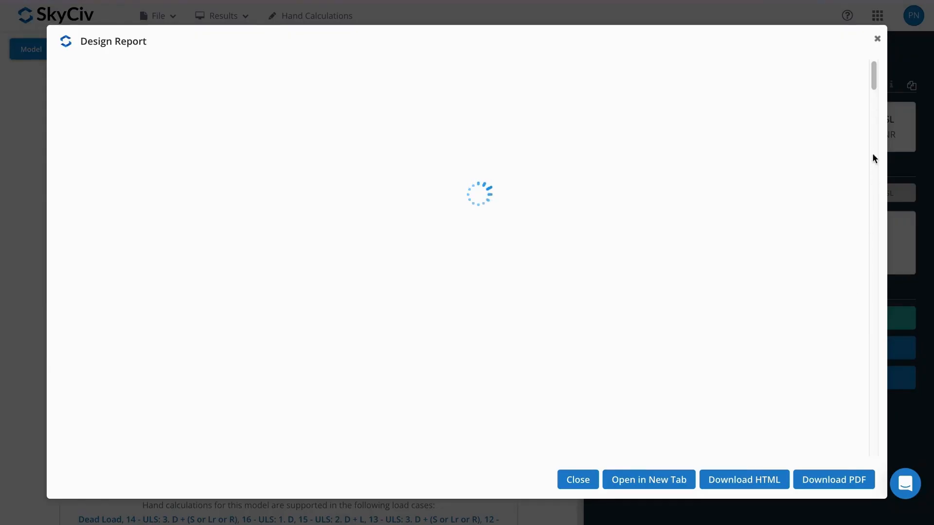
left_click_drag(875, 85, 879, 211)
left_click(878, 39)
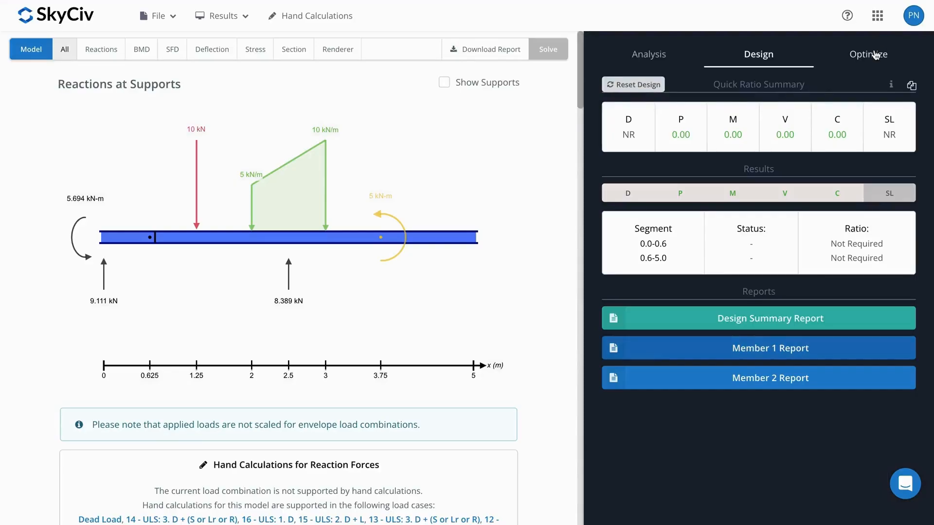
Step: Reset and rerun the design check, and optimize the beam's section across all sections in the current library
left_click(634, 85)
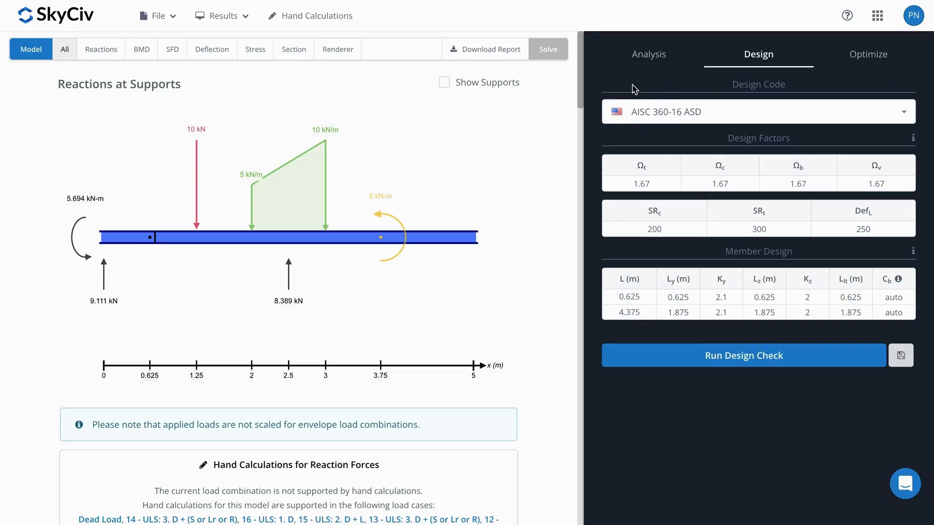
left_click(746, 354)
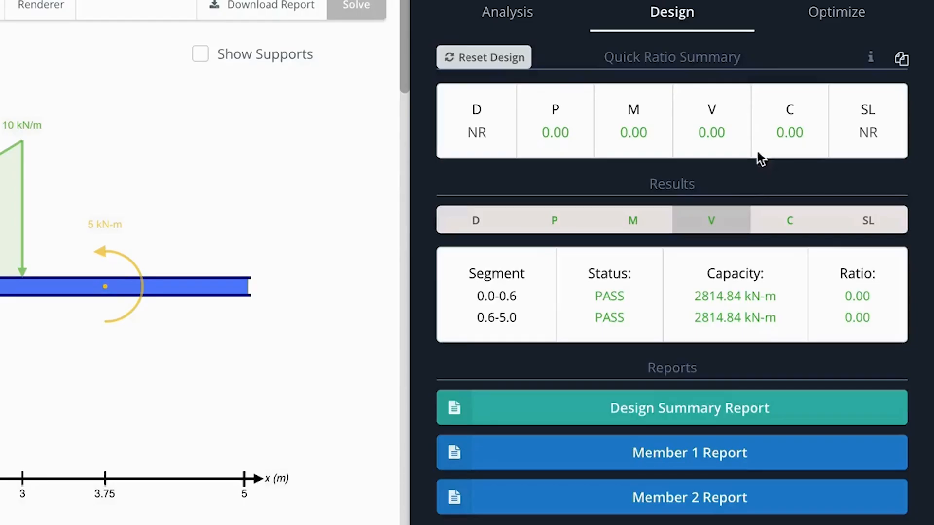
left_click(840, 27)
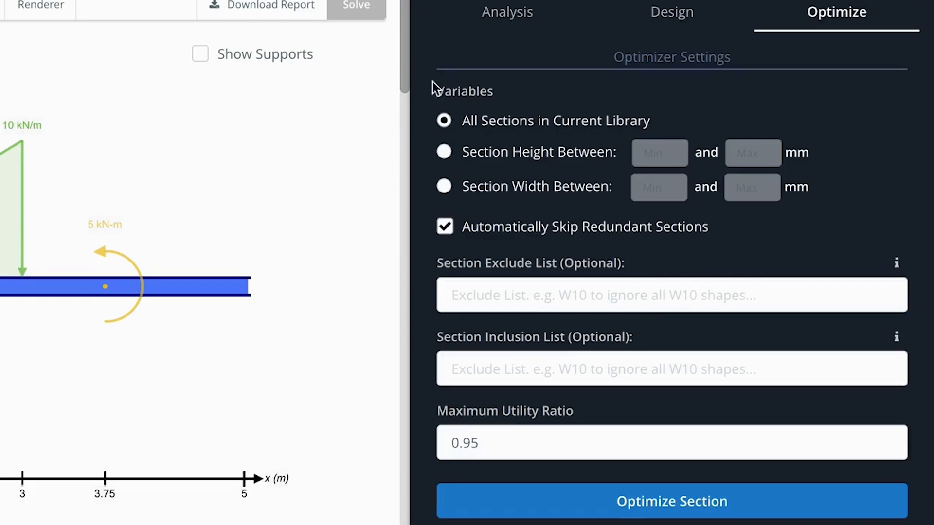
left_click(695, 506)
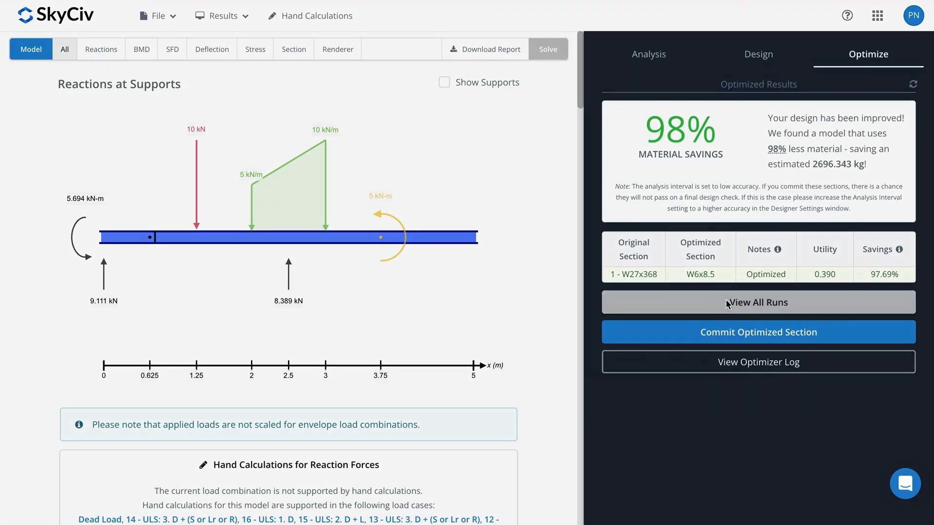
Step: Review all optimizer runs and the optimizer log, and commit the optimized W6x8.5 section to the beam
left_click(625, 384)
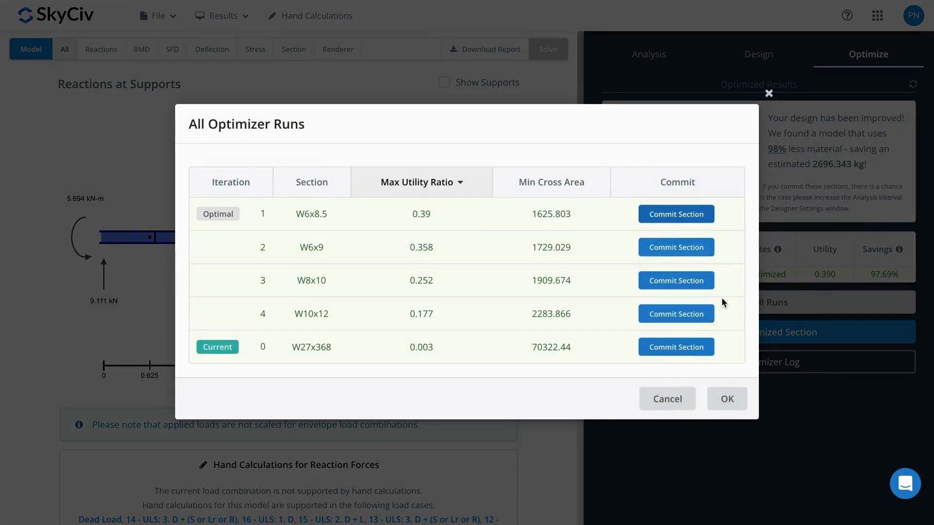
left_click(769, 96)
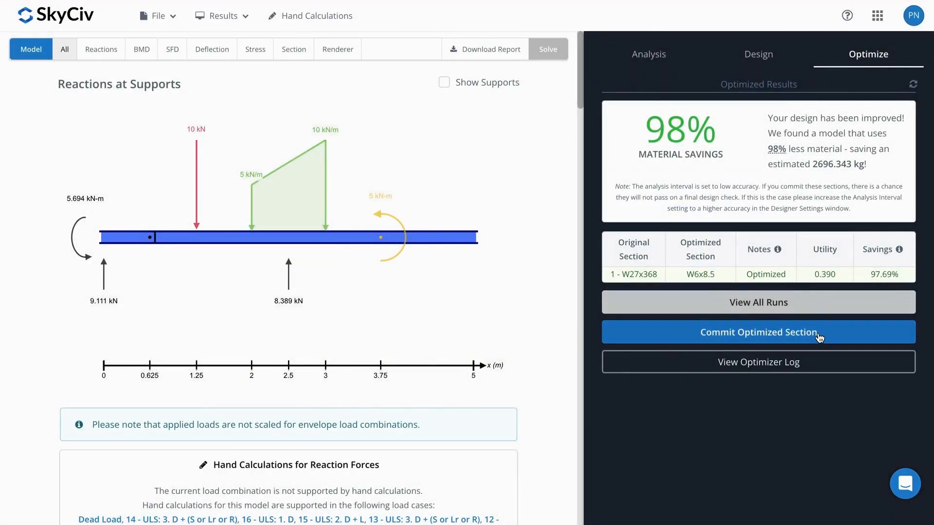
left_click(816, 368)
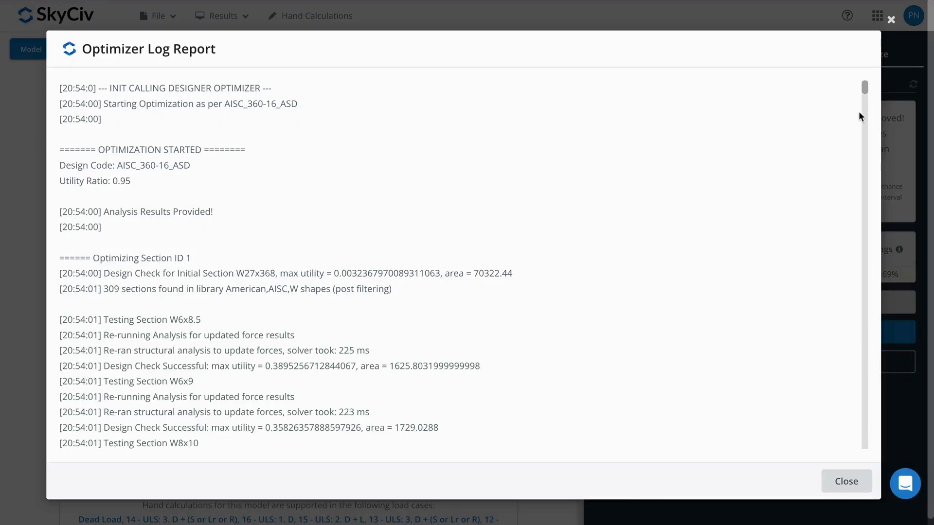
mouse_move(865, 90)
left_mouse_down()
mouse_move(865, 144)
mouse_move(868, 77)
left_mouse_up()
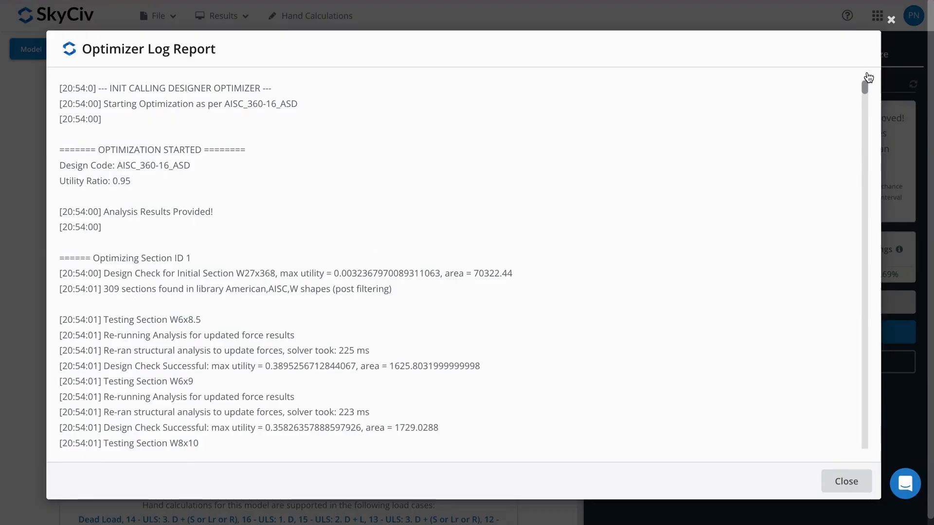
left_click(891, 20)
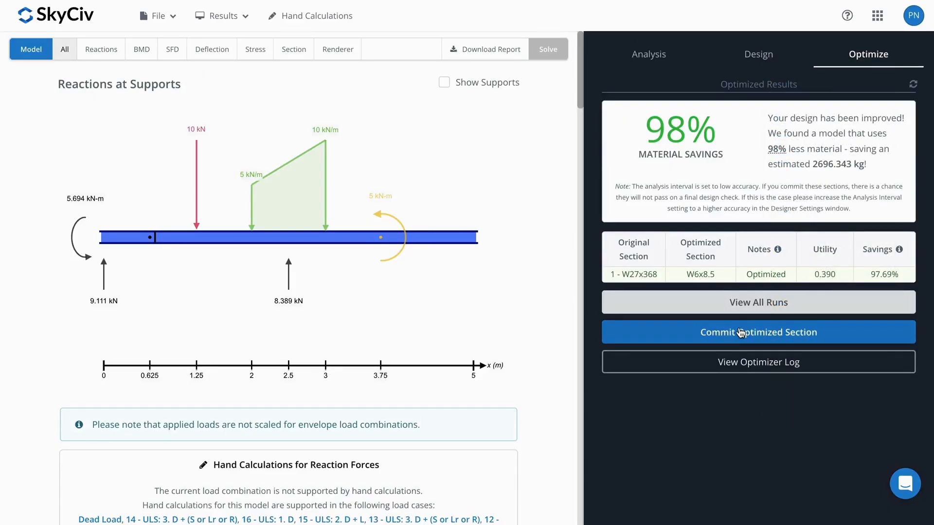
left_click(844, 332)
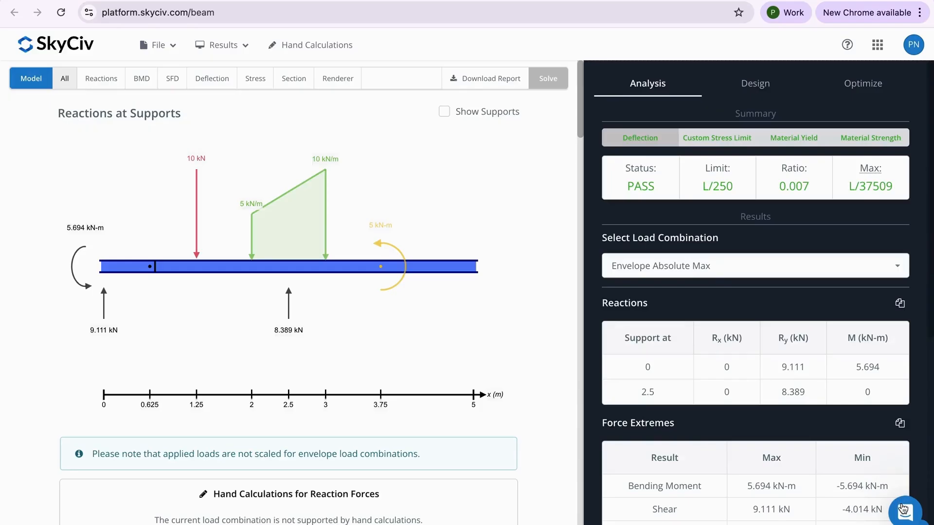
Step: Open the support chat, view its messages and start asking the support team a question
left_click(903, 510)
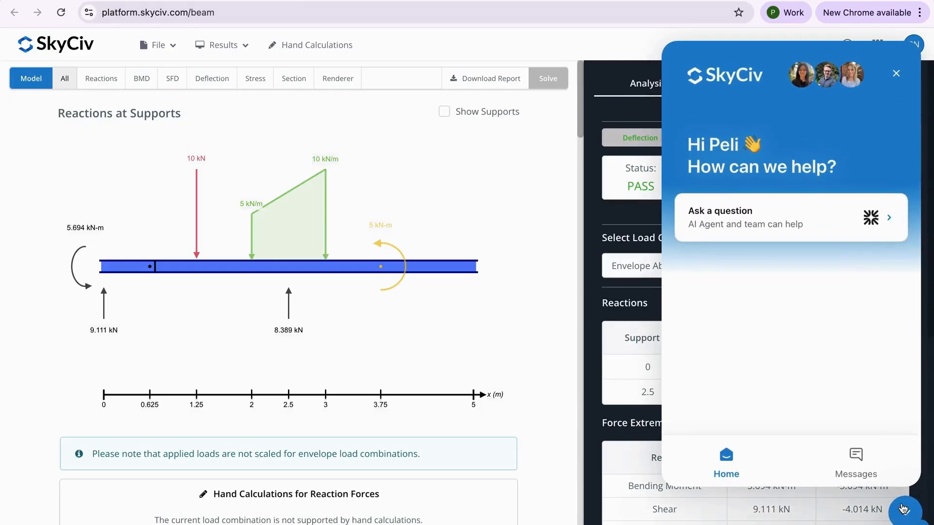
left_click(854, 471)
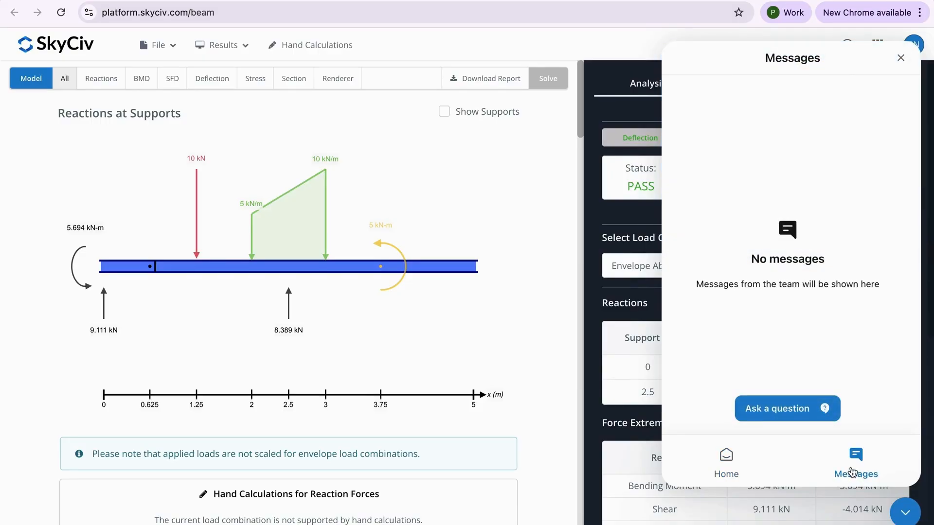
left_click(817, 410)
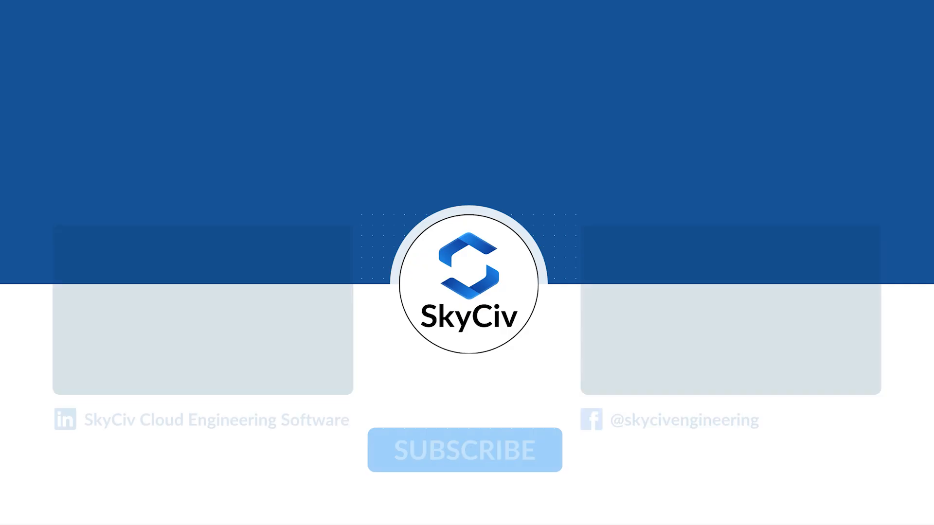